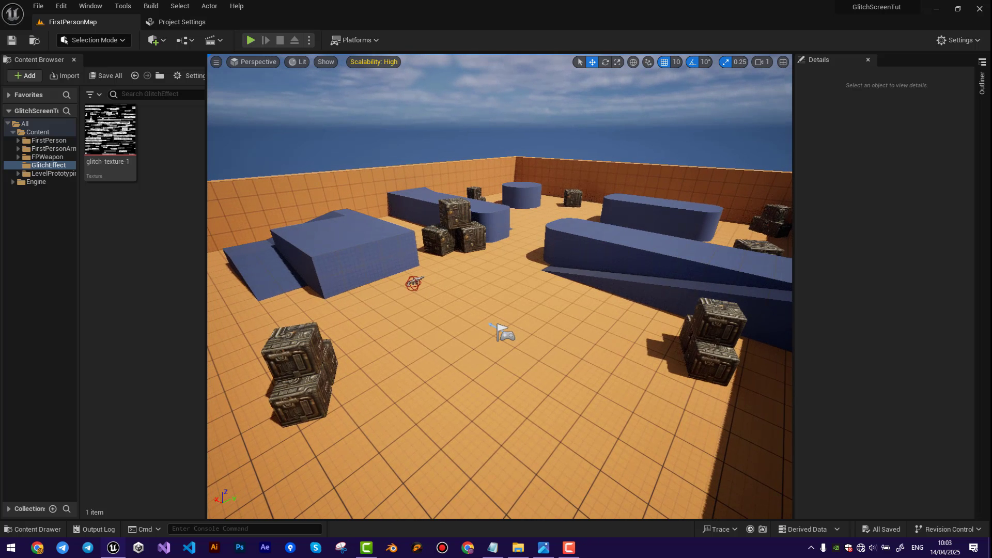
Create a new material named PPM_Glitch_1 in the GlitchEffect folder.
right_click(135, 234)
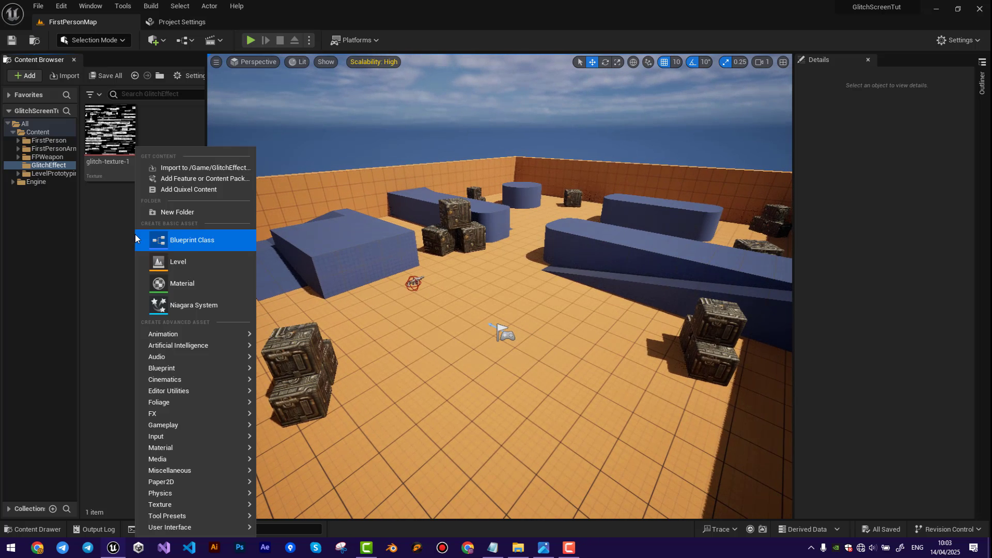
left_click(185, 287)
type("P")
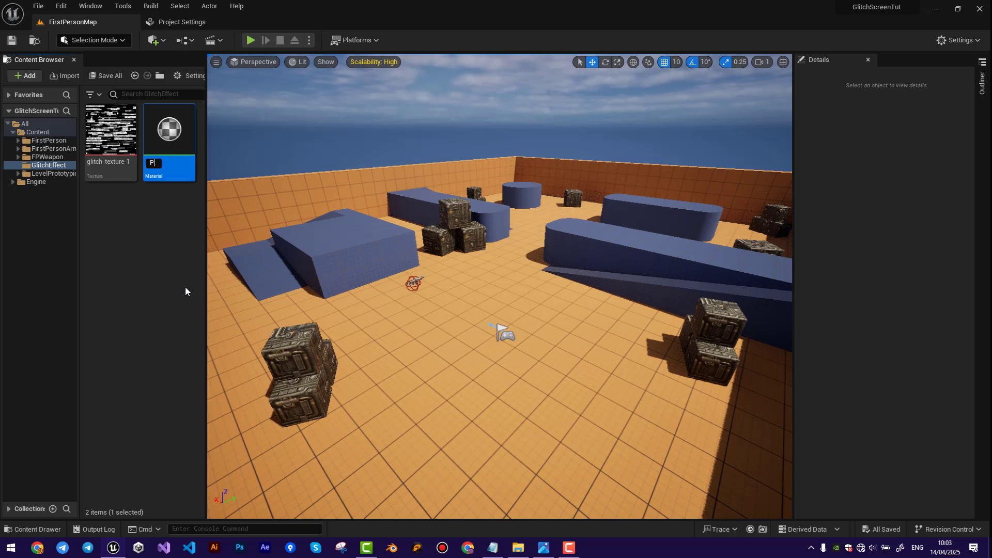
type("PM_Glitch_1")
key("Return")
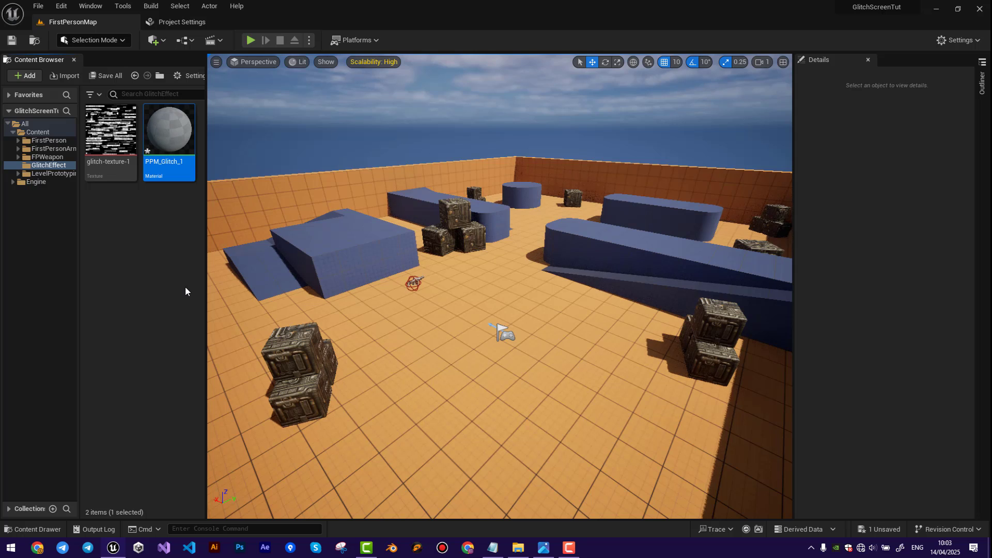
Open the PPM_Glitch_1 material for editing and set its Material Domain to Post Process.
double_click(174, 145)
left_click_drag(98, 24, 350, 26)
right_click_drag(436, 169, 596, 219)
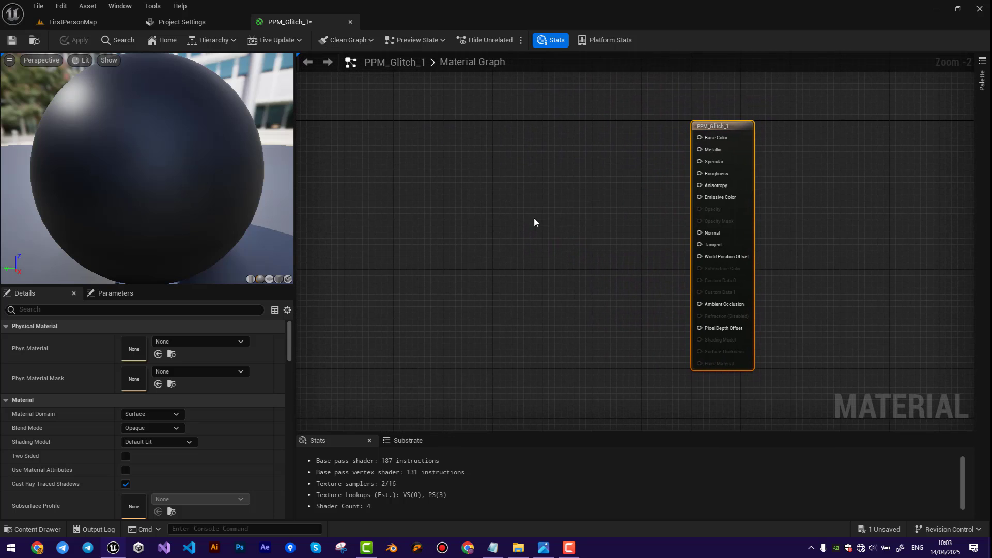
scroll(745, 259, "up", 2)
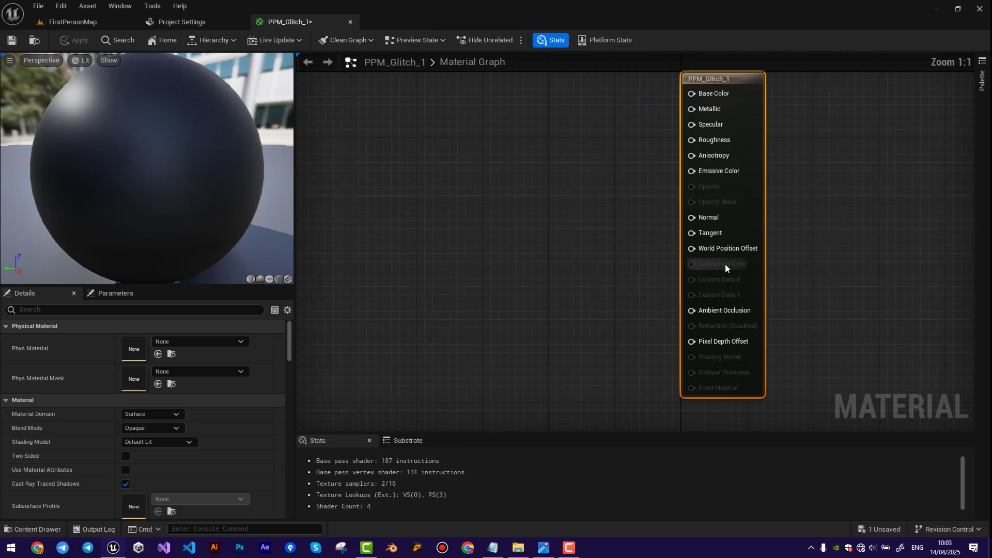
left_click(151, 414)
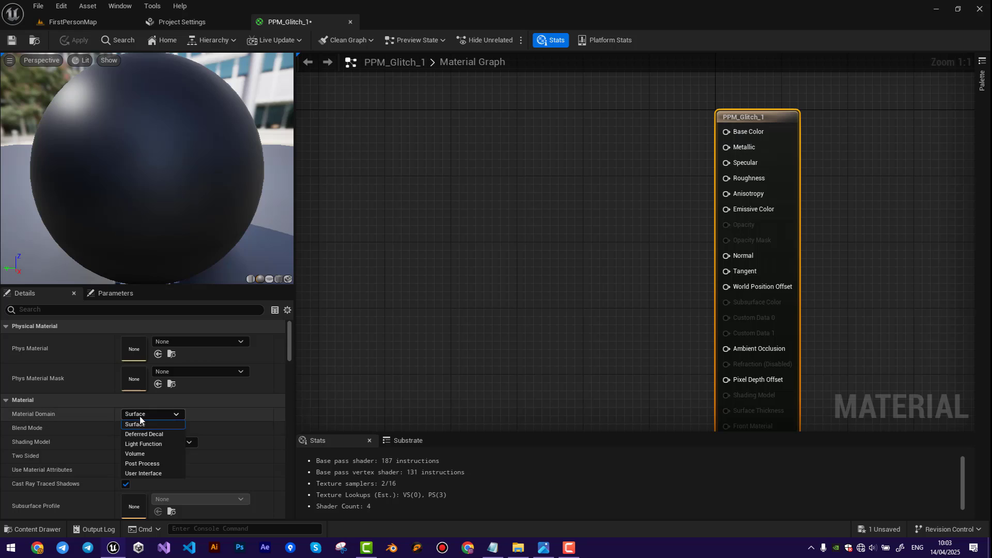
left_click(151, 466)
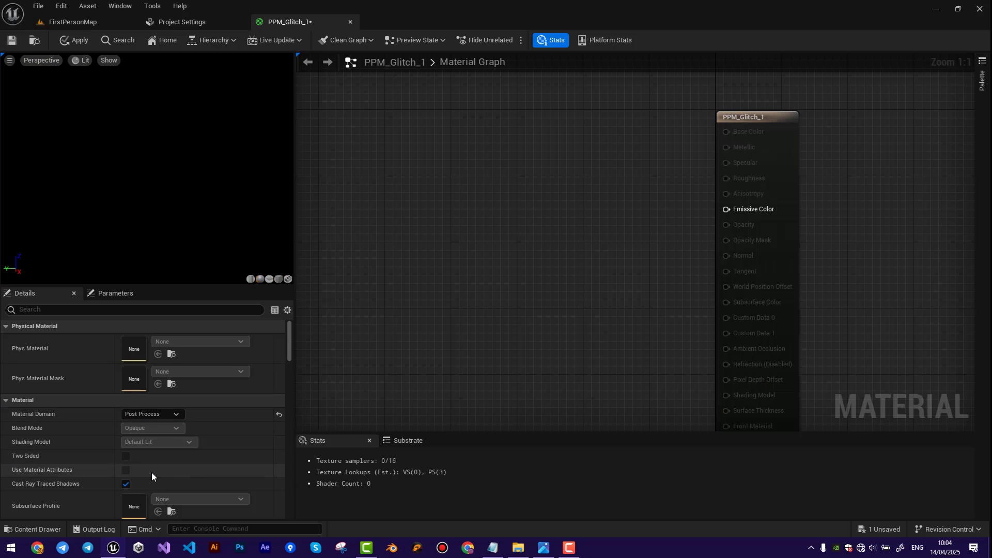
left_click(735, 120)
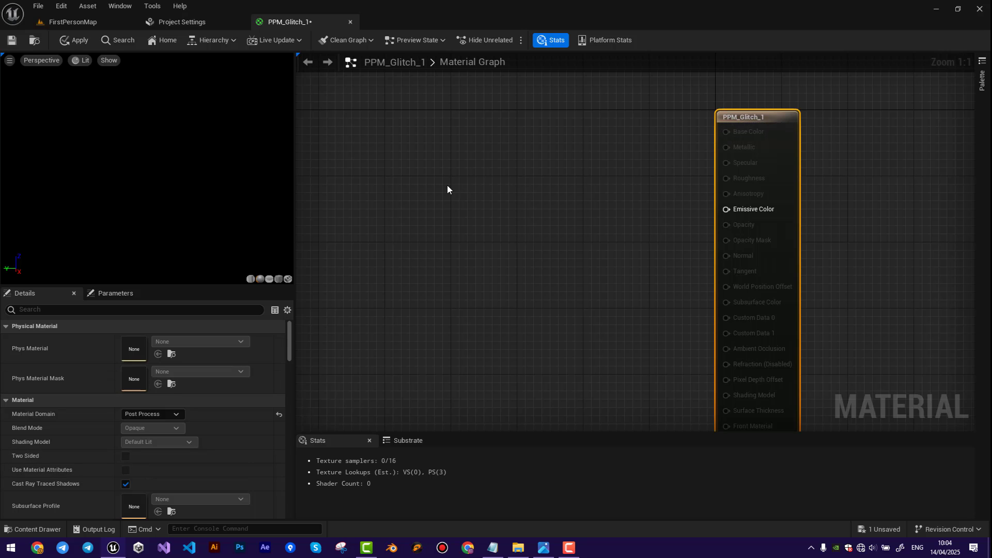
Add a SceneTexture node set to PostProcessInput0 and connect its Color output to the material's Emissive Color.
right_click_drag(442, 164, 481, 200)
right_click(485, 196)
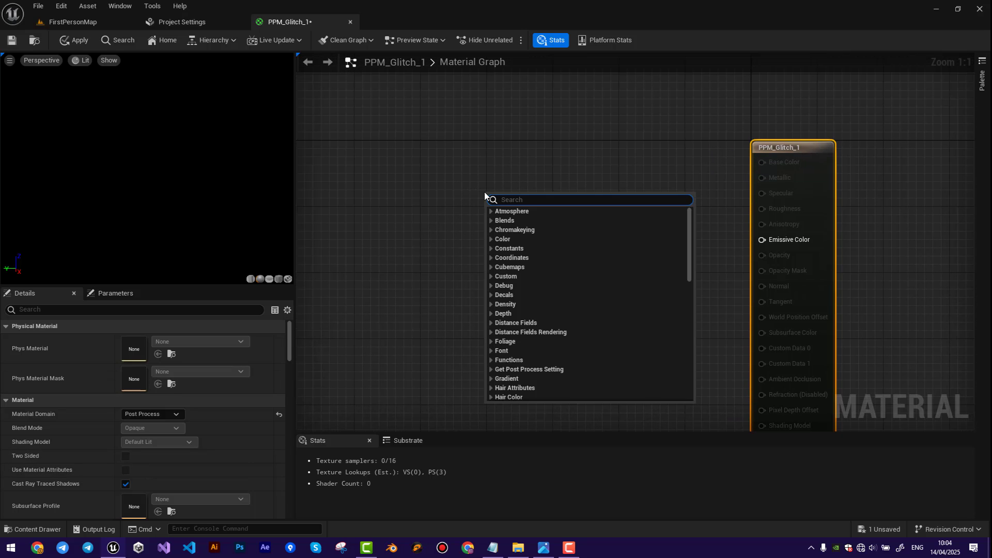
type("sc")
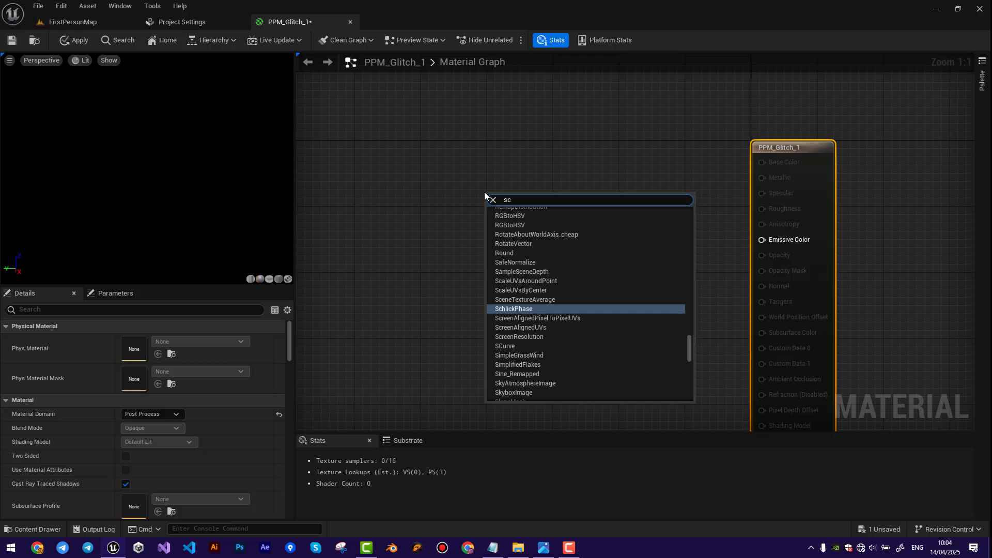
type("ene")
type("c")
left_click(511, 275)
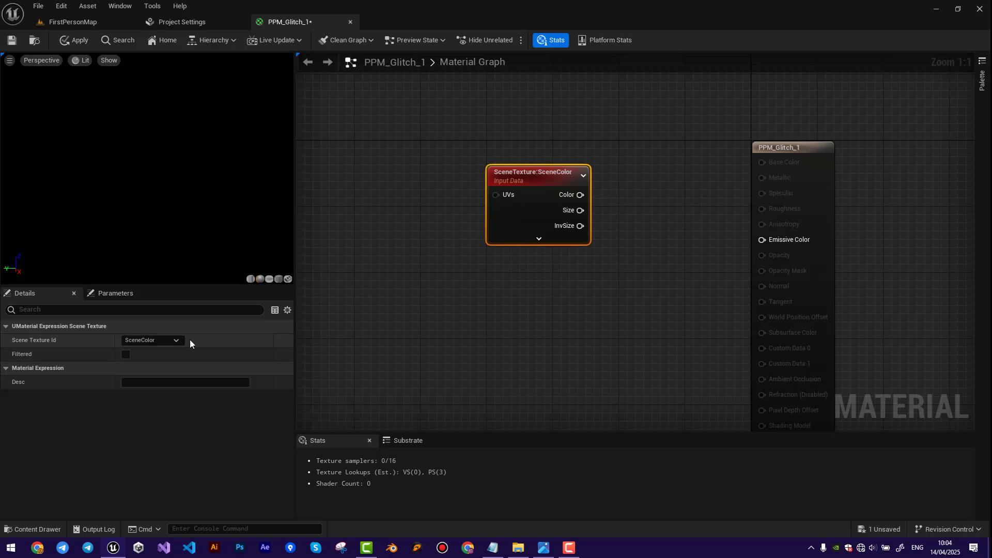
left_click(176, 340)
left_click(156, 255)
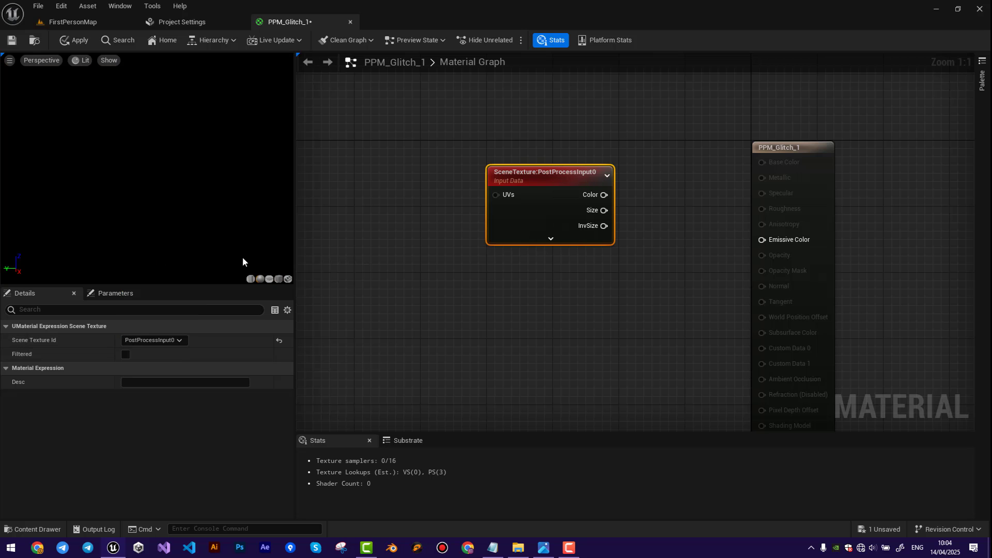
left_click_drag(755, 241, 762, 240)
left_click_drag(576, 173, 584, 215)
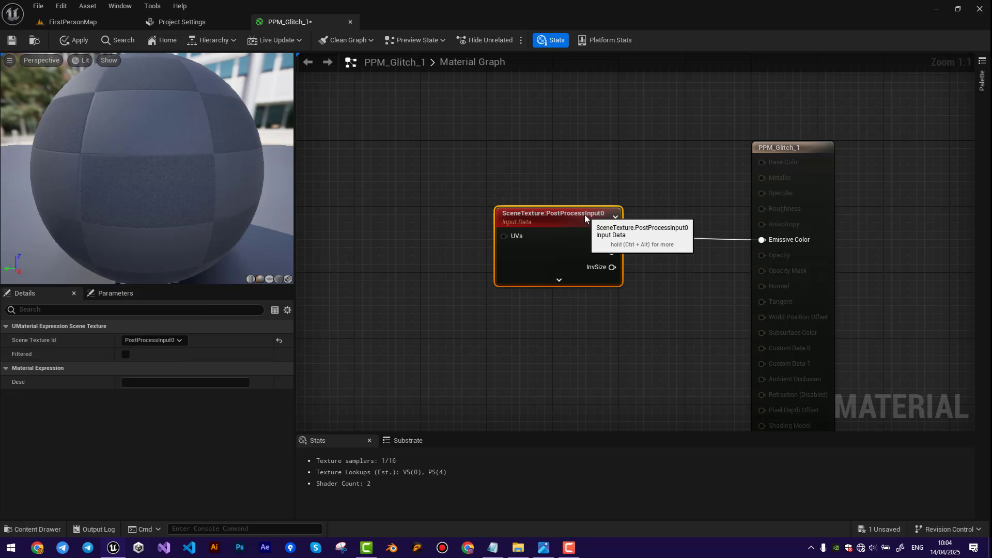
Add a ScreenPosition node and connect its ViewportUV output to the SceneTexture node's UVs input.
right_click_drag(391, 173, 620, 226)
right_click_drag(554, 274, 454, 234)
right_click(405, 241)
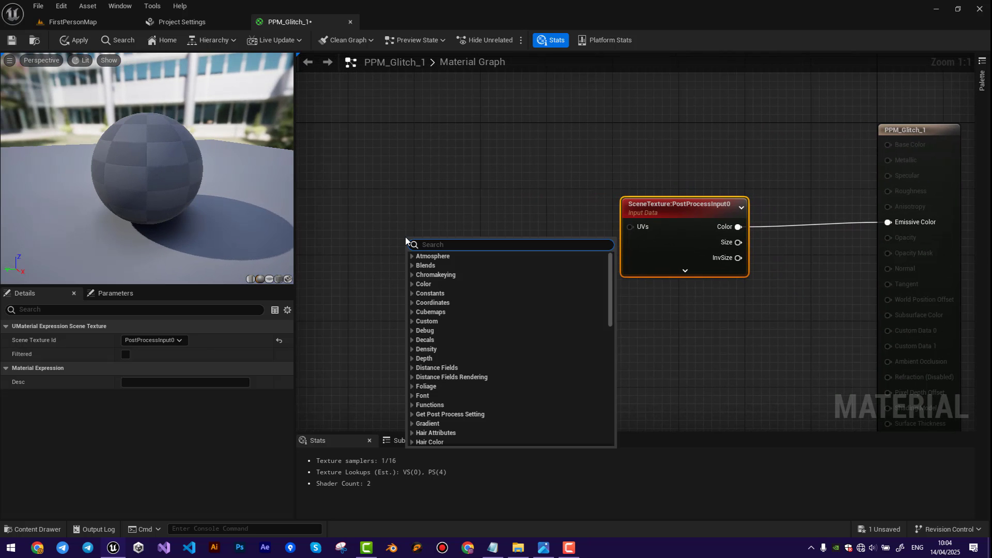
type("screen")
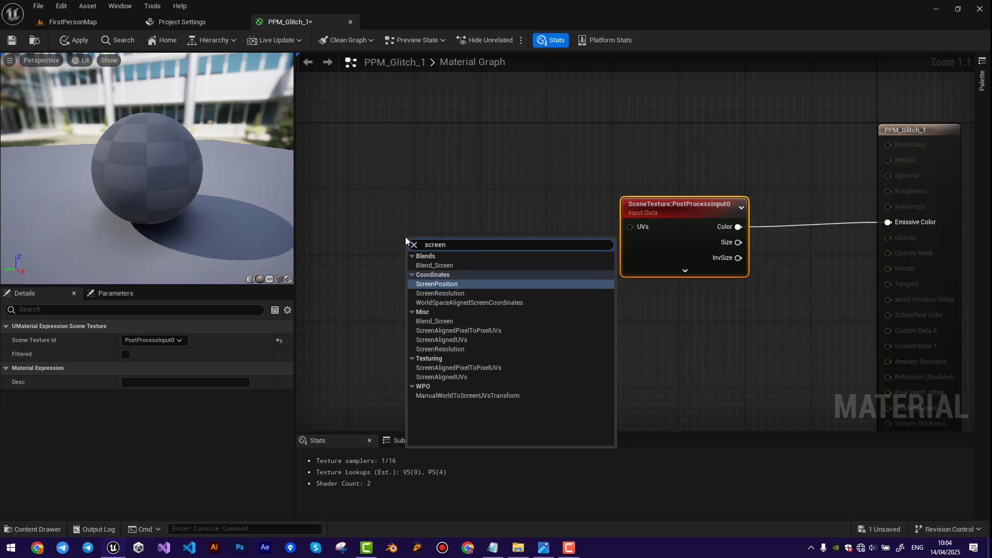
left_click(437, 284)
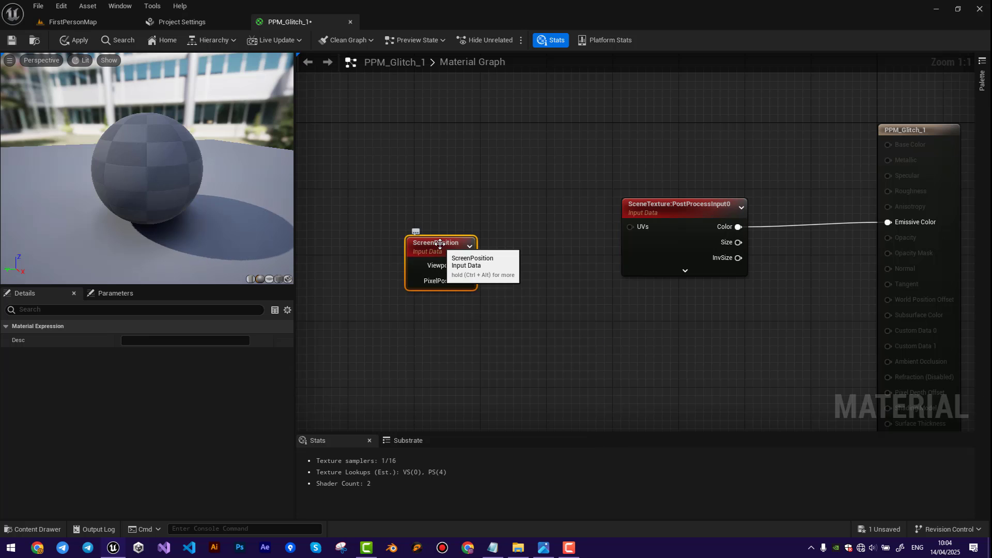
left_click_drag(416, 236, 406, 211)
left_click_drag(459, 235, 635, 235)
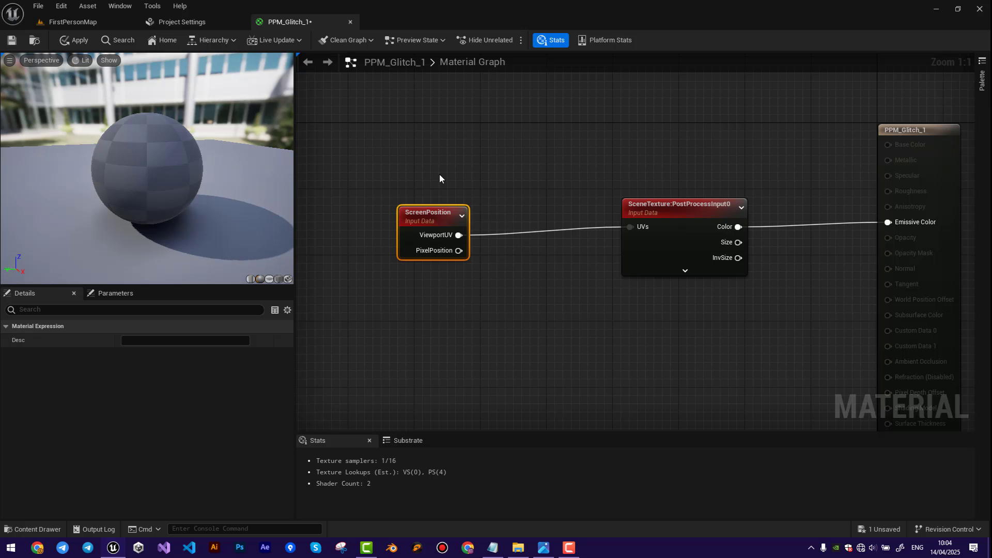
Move the ScreenPosition node farther away from the SceneTexture node to make room between them.
right_click_drag(631, 338, 570, 321)
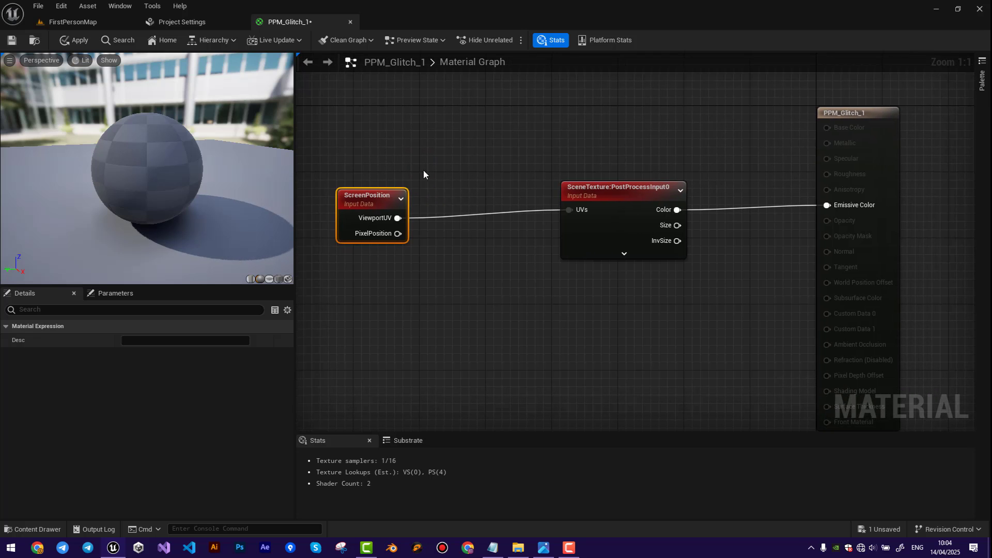
scroll(467, 140, "down", 1)
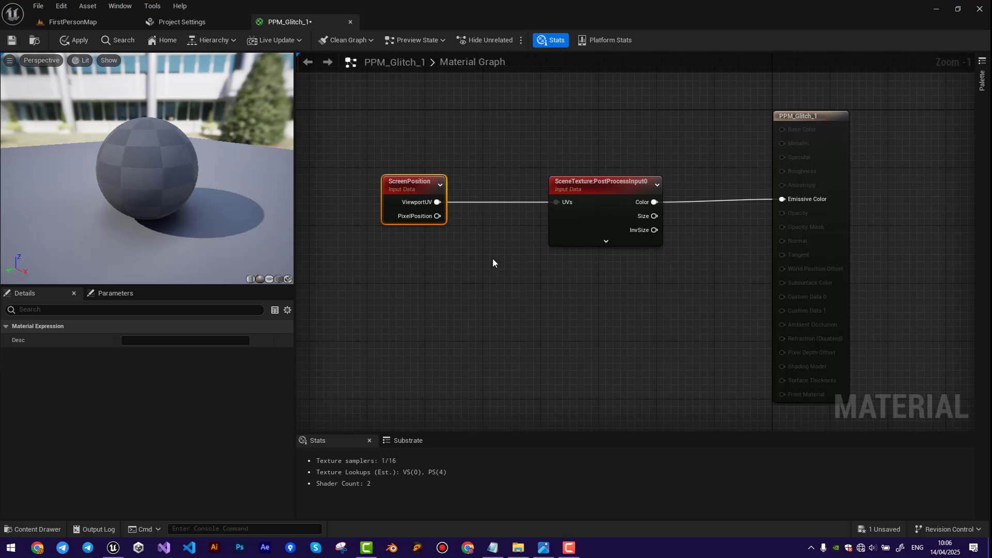
right_click_drag(443, 298, 580, 294)
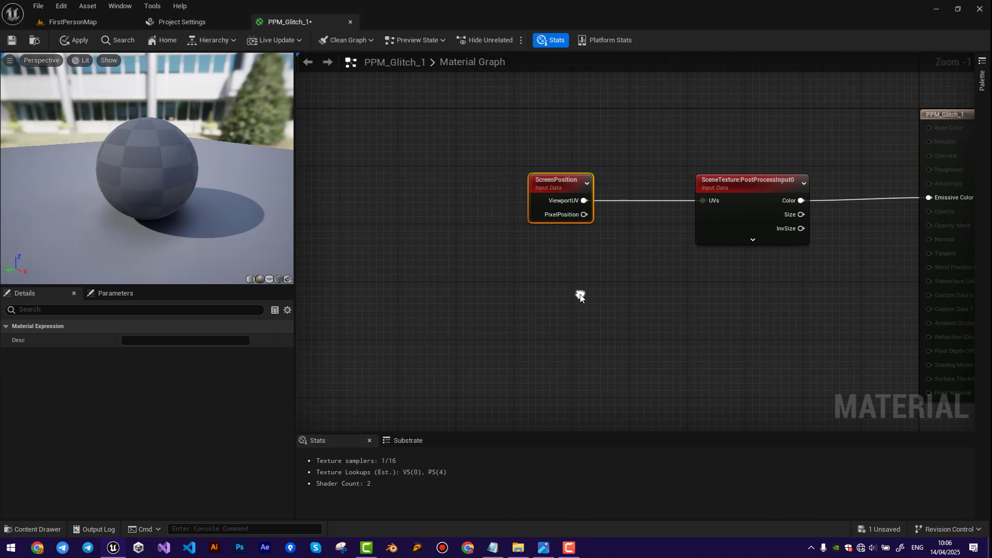
left_click_drag(556, 188, 447, 185)
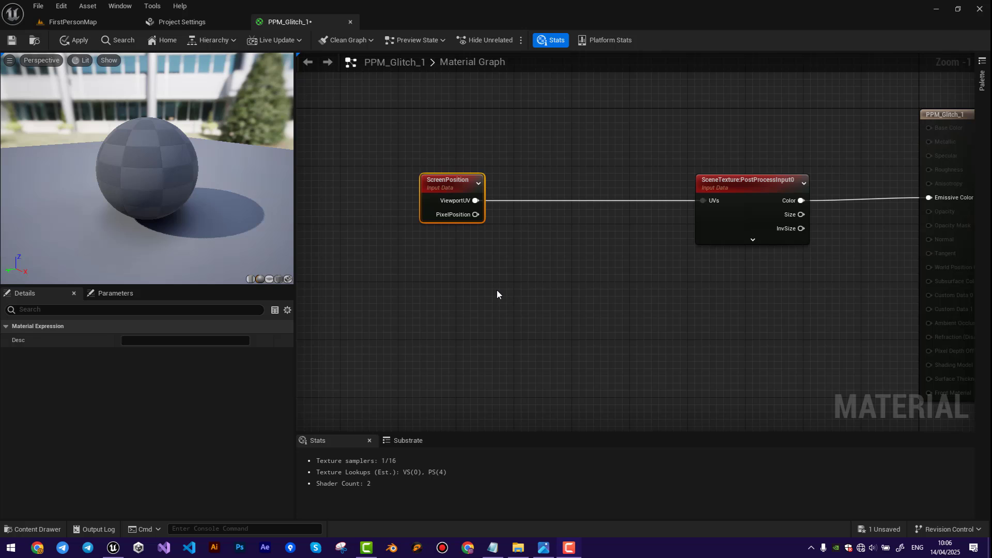
Insert an Add node between ScreenPosition's ViewportUV output and SceneTexture's UVs input, using its A input.
right_click_drag(498, 295, 423, 238)
right_click(423, 239)
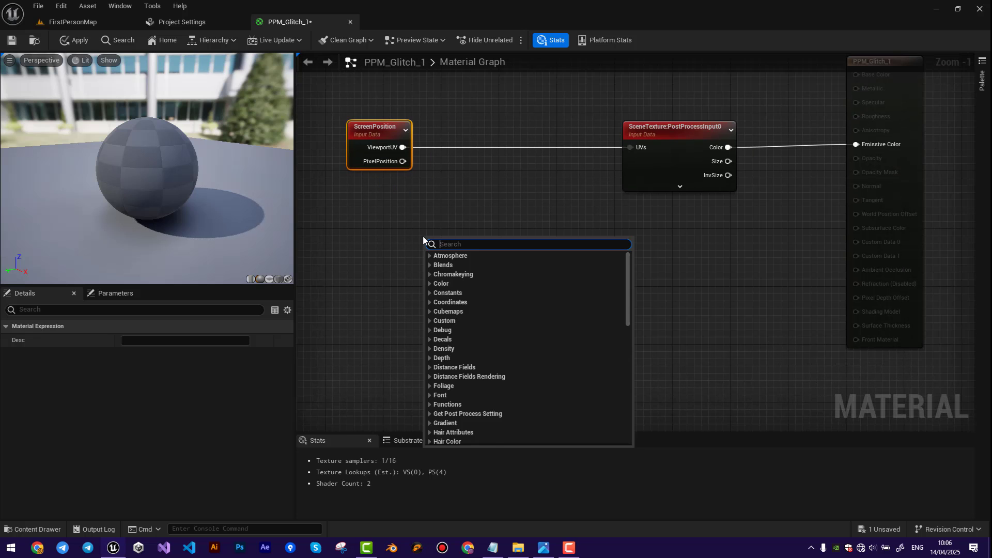
type("ad")
left_click(439, 354)
left_click_drag(436, 258, 471, 148)
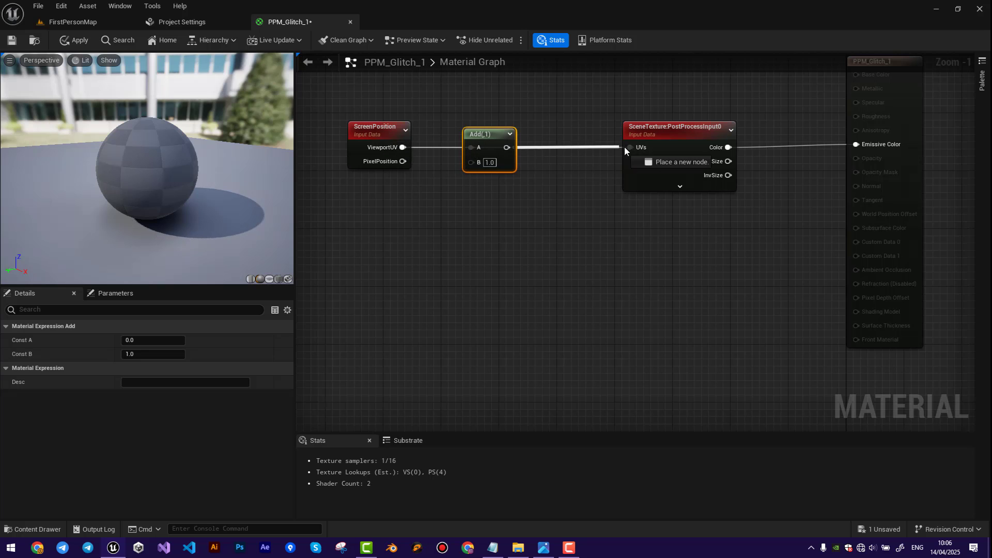
left_click_drag(625, 150, 630, 148)
Set the Add node's B value to 0 and shift the node slightly toward the SceneTexture node.
type("0")
key("Return")
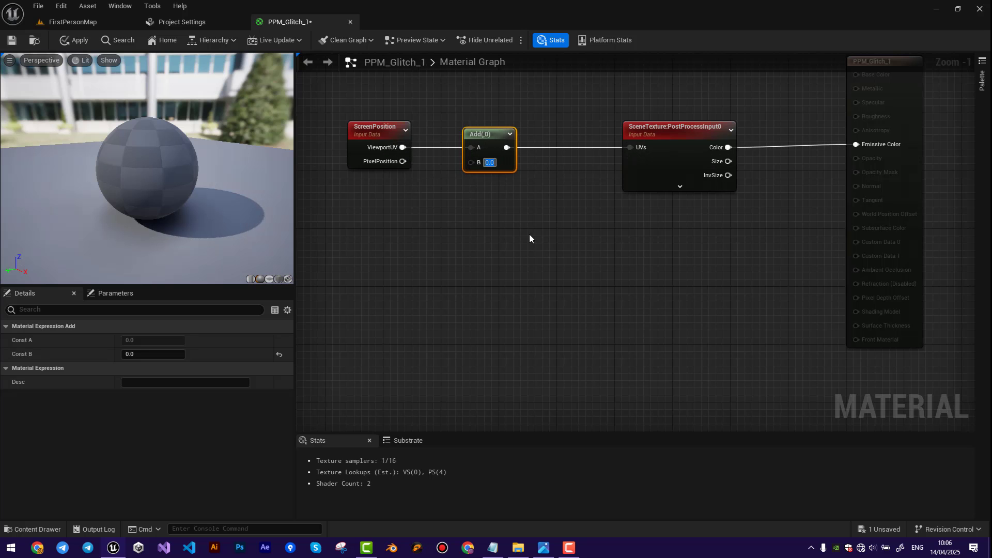
right_click_drag(392, 277, 474, 271)
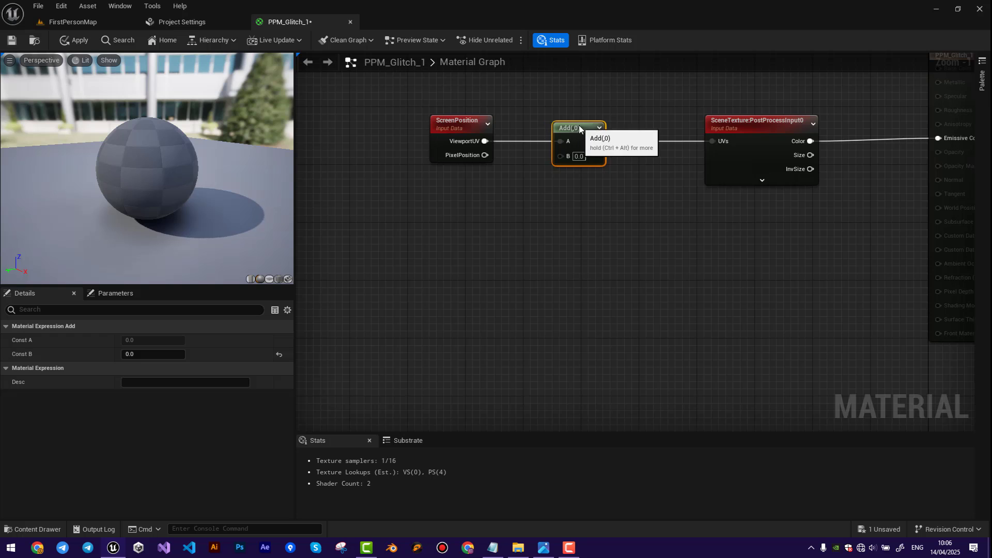
left_click_drag(580, 129, 587, 128)
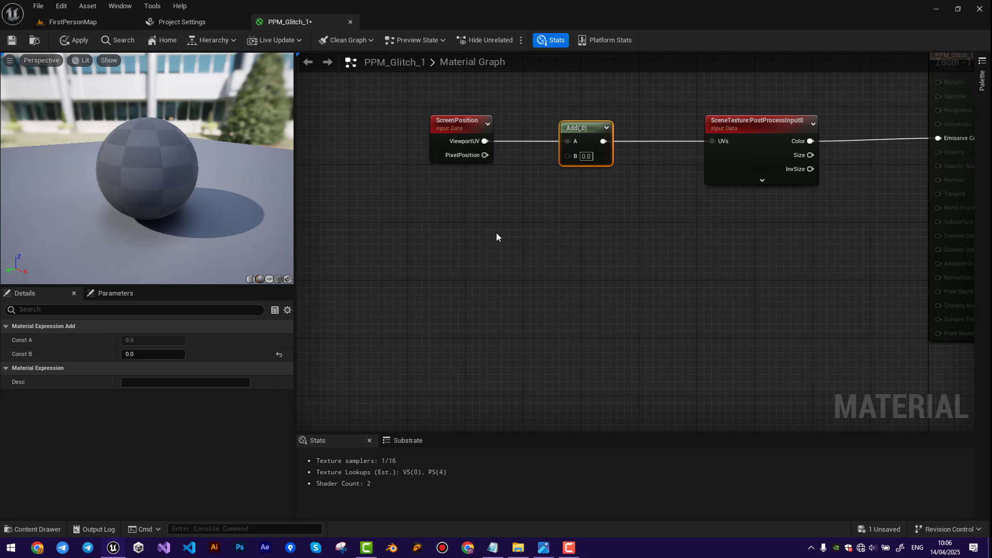
Add a Texture Sample node to the graph below the ScreenPosition node.
right_click(432, 275)
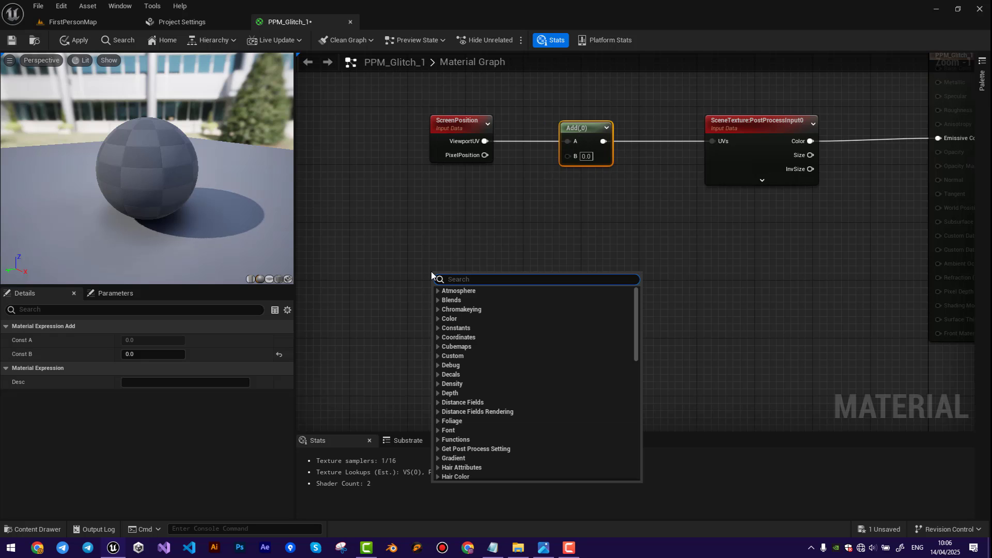
type("texture")
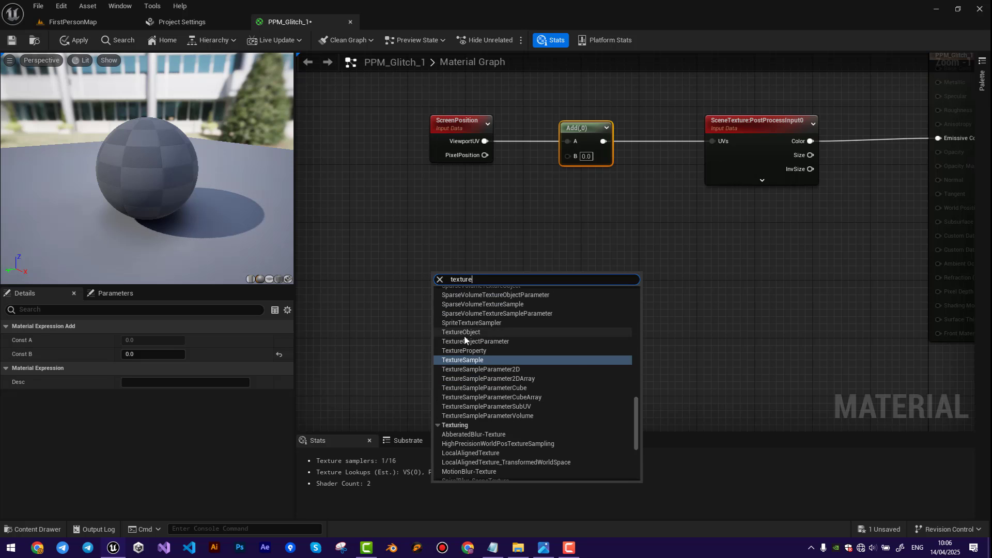
left_click(469, 359)
left_click_drag(469, 358, 467, 303)
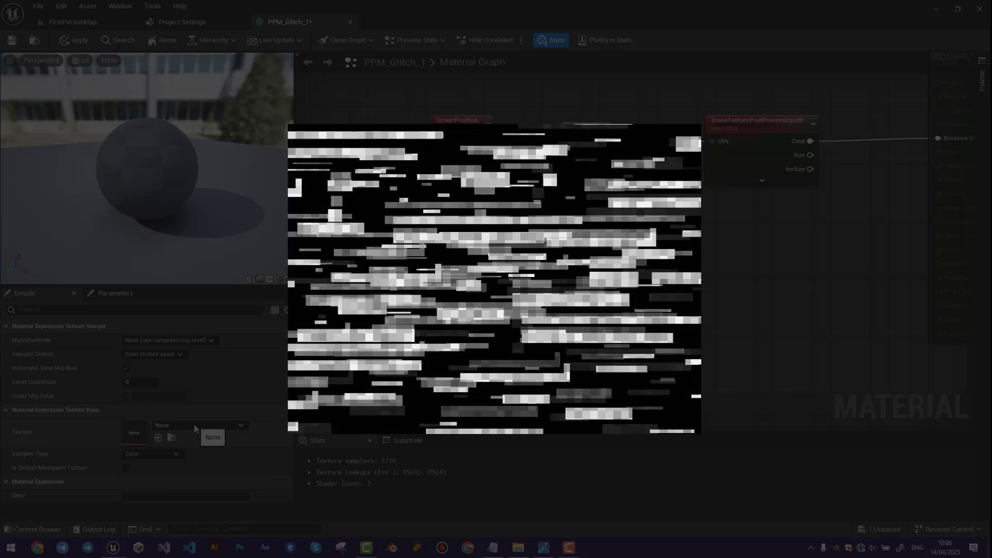
Assign glitch-texture-1 to the Texture Sample node and move the node farther left in the graph.
left_click(197, 425)
type("glit")
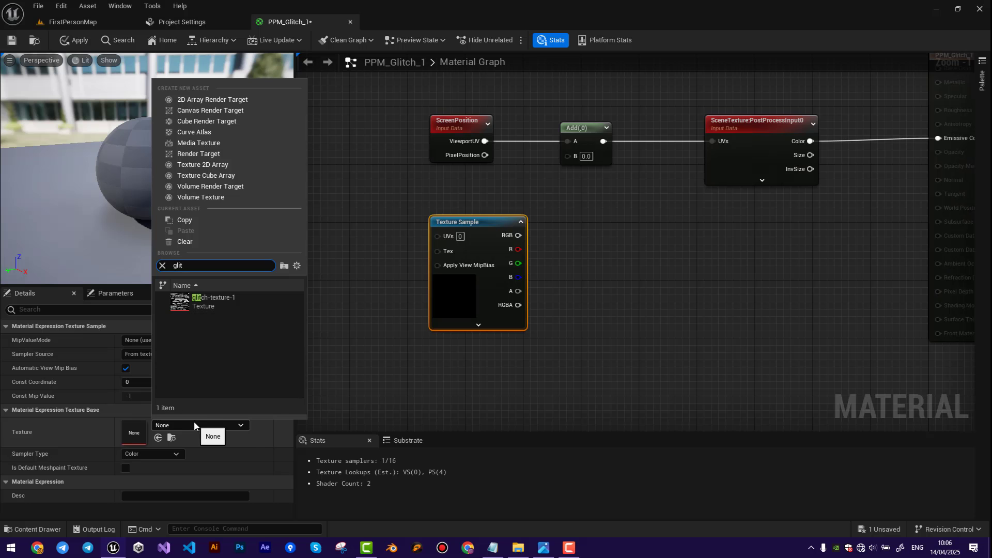
left_click(208, 303)
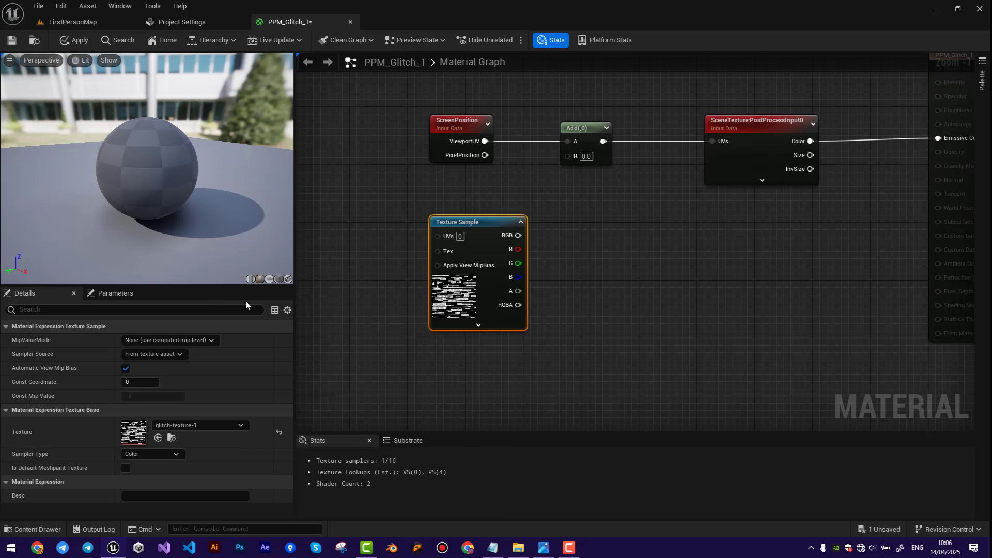
left_click_drag(455, 223, 390, 237)
Add a Multiply node fed by the Texture Sample's R output and set its B value to 0.05.
right_click_drag(541, 317, 507, 263)
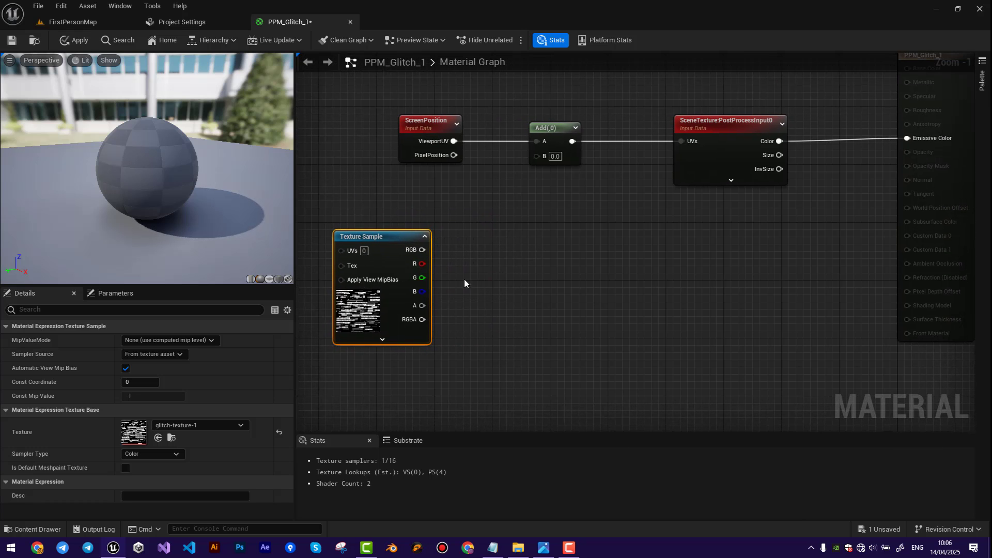
left_click_drag(498, 266, 498, 266)
type("mul")
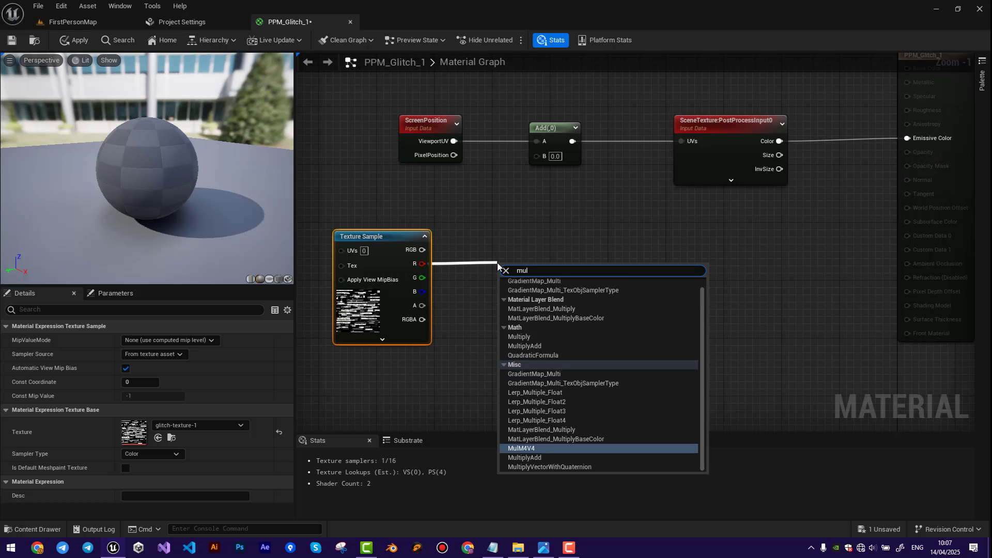
left_click(519, 337)
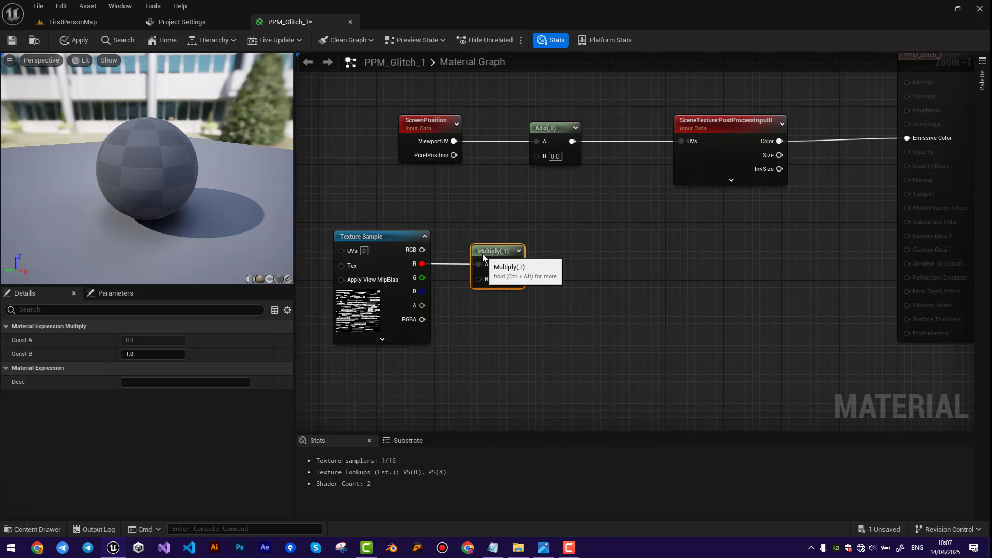
left_click(498, 279)
type(".05")
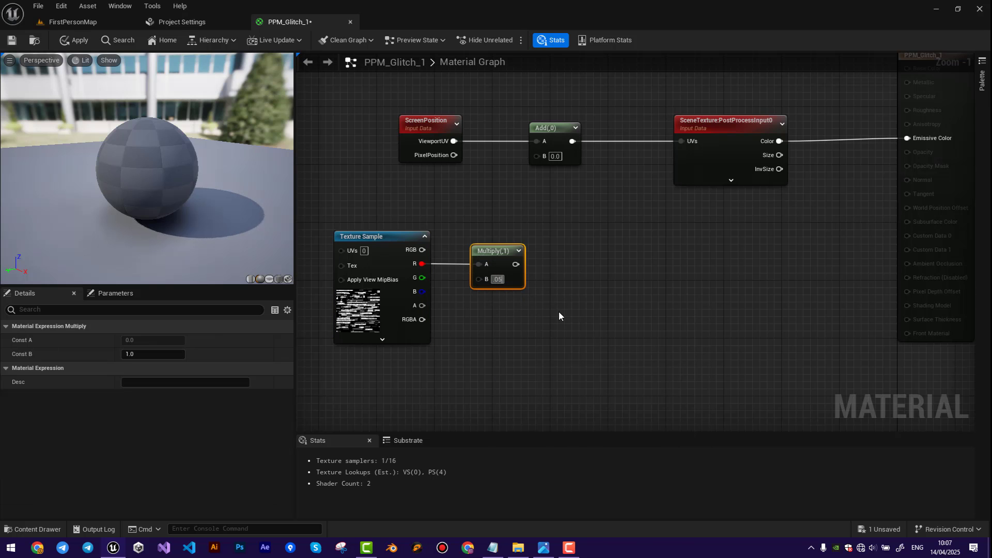
key("Return")
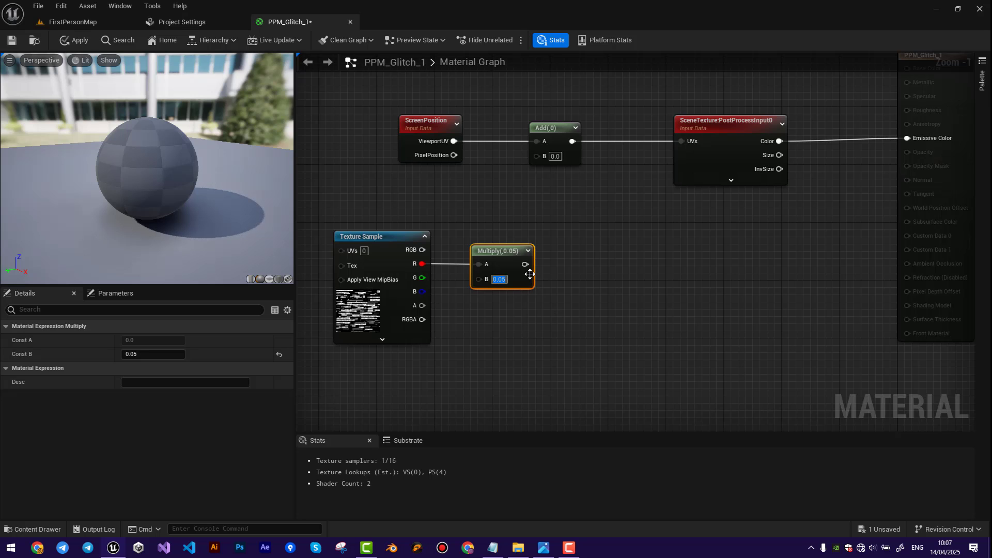
Add a MakeFloat2 node with the Multiply output as X and connect its Result to the Add node's B input.
type("make")
left_click_drag(577, 266, 587, 254)
left_click(619, 356)
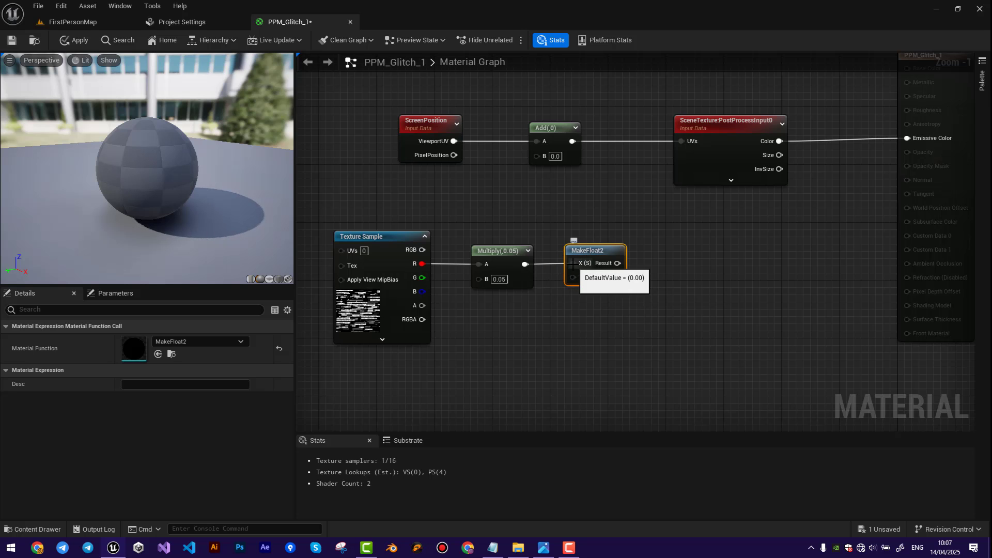
scroll(529, 234, "down", 2)
left_click_drag(390, 214, 602, 275)
left_click_drag(586, 250, 537, 174)
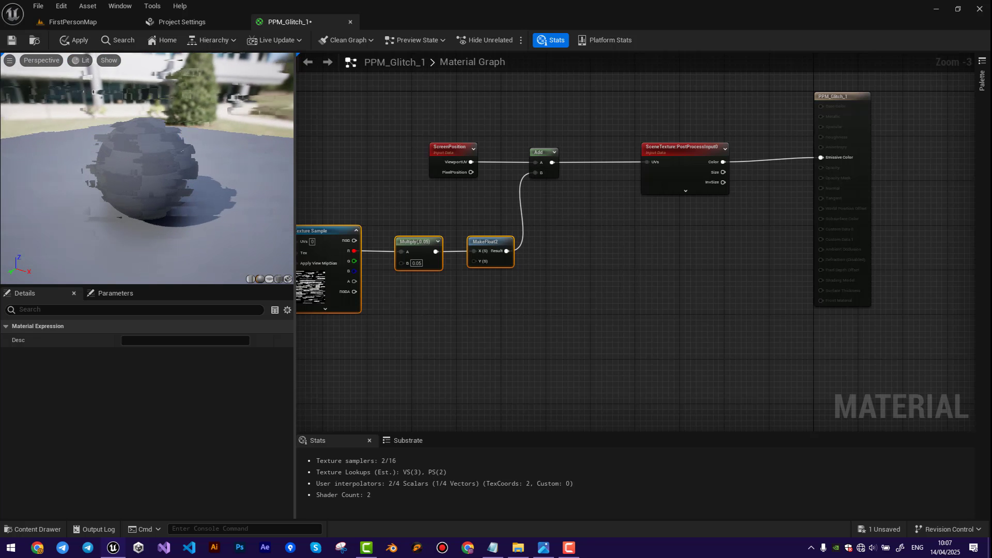
Resize the material preview to inspect the distortion on the sphere from several angles, and apply the material changes.
left_click_drag(308, 252, 404, 250)
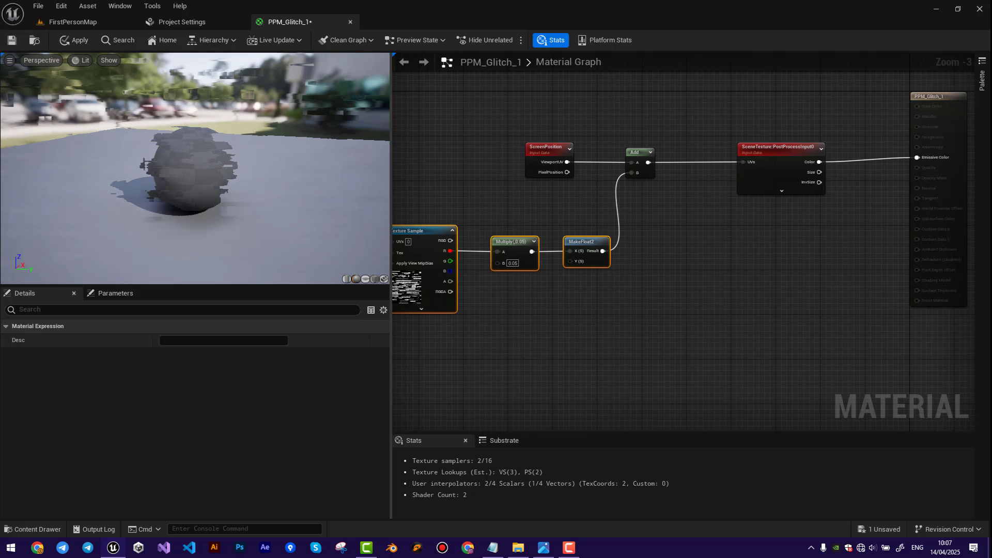
left_click_drag(175, 286, 180, 370)
left_click_drag(177, 225, 98, 228)
scroll(176, 225, "up", 2)
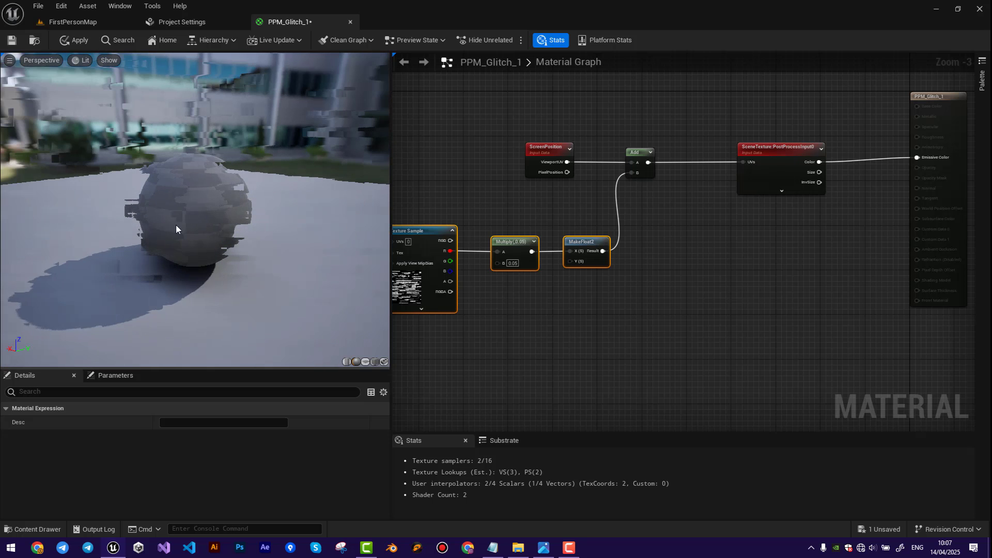
scroll(177, 227, "down", 2)
left_click_drag(390, 194, 314, 195)
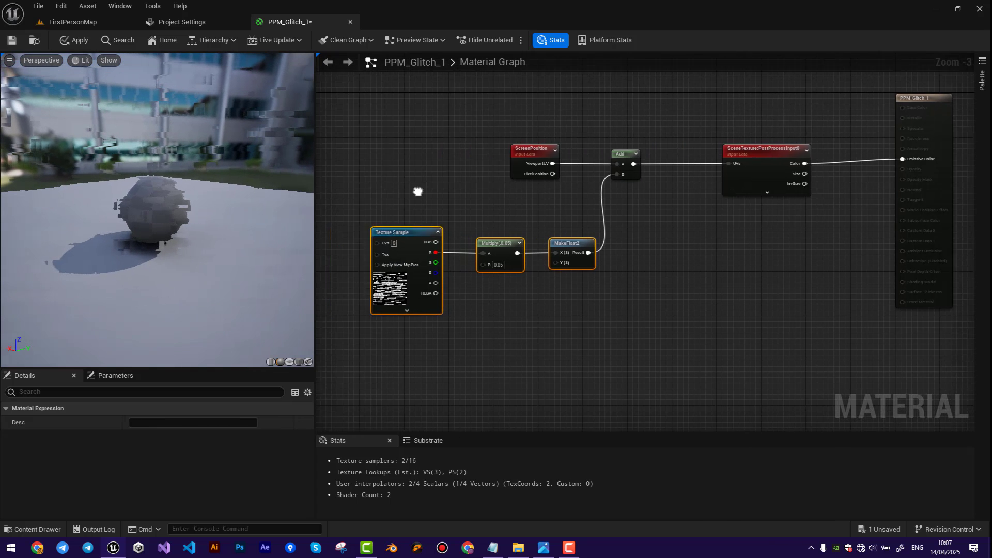
left_click(73, 40)
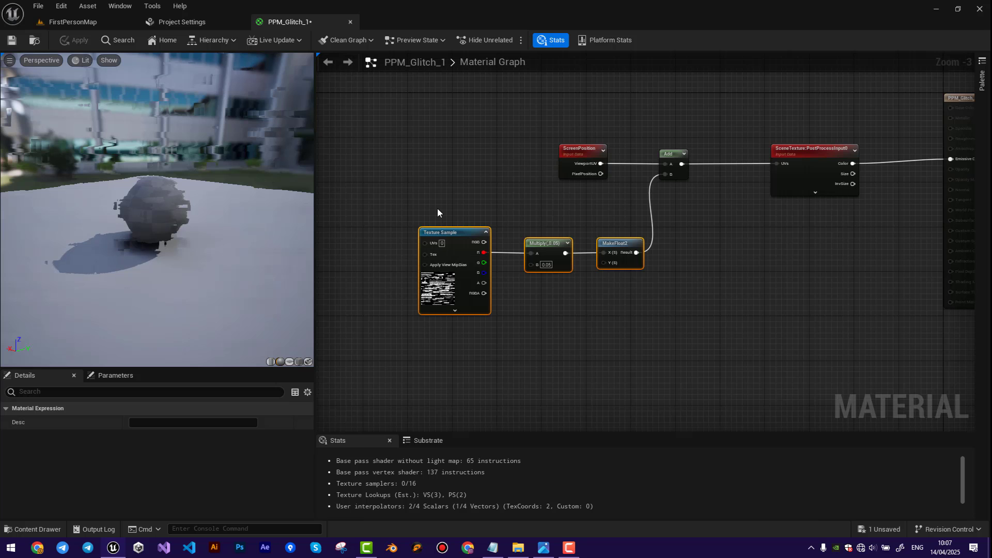
Add a Post Process Volume to the FirstPersonMap level at about X 1420, Y 1150, Z 290.
left_click(66, 22)
right_click_drag(505, 301, 318, 111)
left_click(164, 41)
type("post")
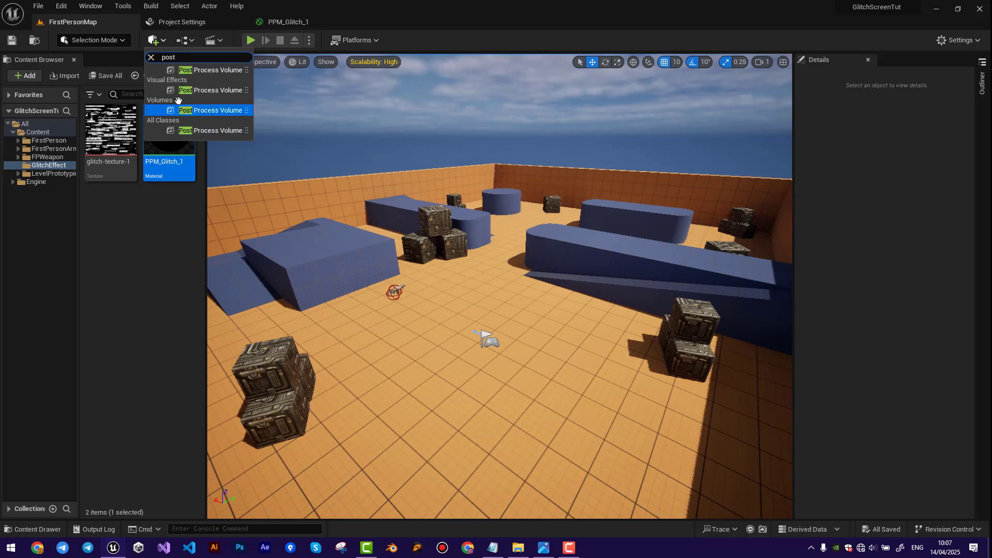
left_click(205, 73)
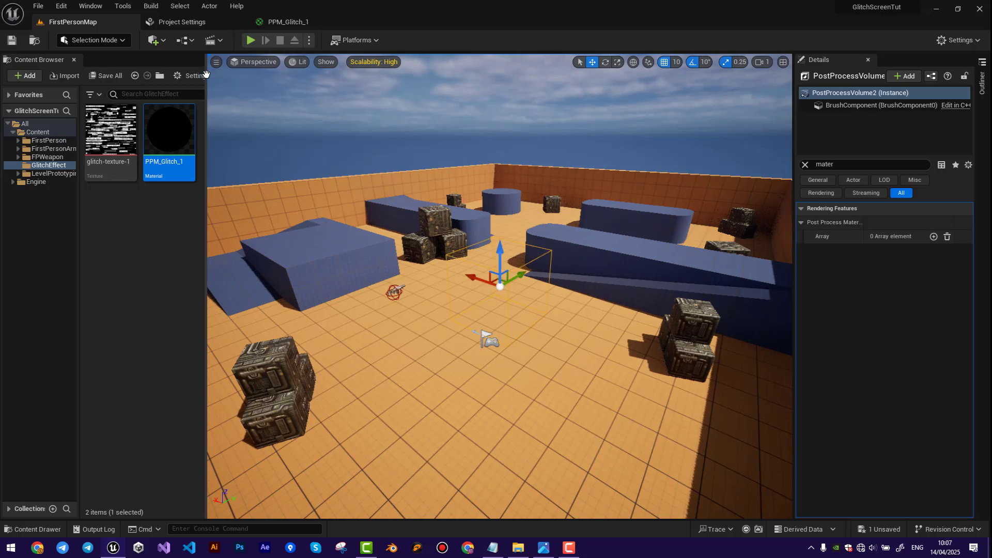
right_click_drag(464, 193, 402, 251)
left_click_drag(402, 251, 287, 243)
right_click_drag(287, 243, 470, 240)
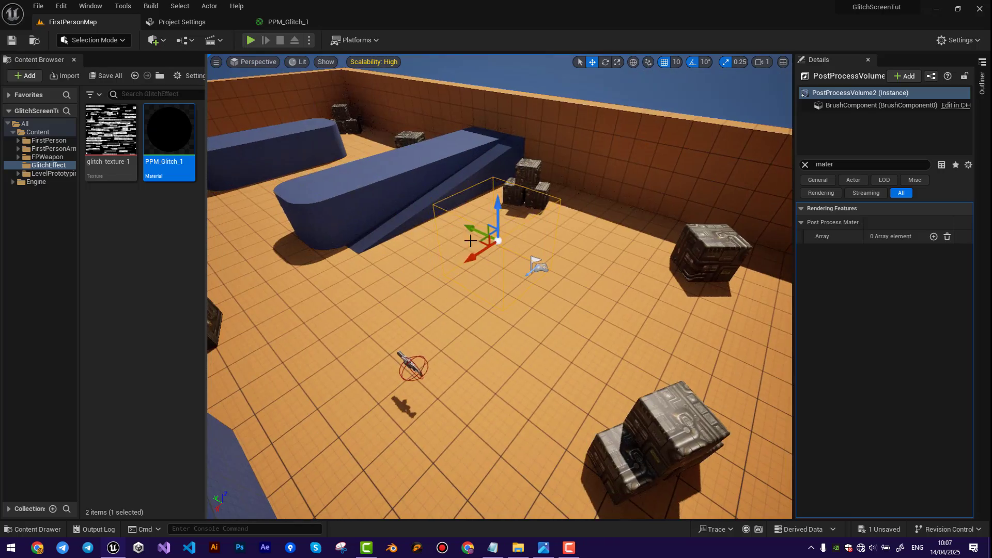
left_click_drag(470, 239, 276, 248)
right_click_drag(276, 248, 217, 225)
Set the Post Process Volume's brush size to 500 in X, Y and Z.
left_click(806, 166)
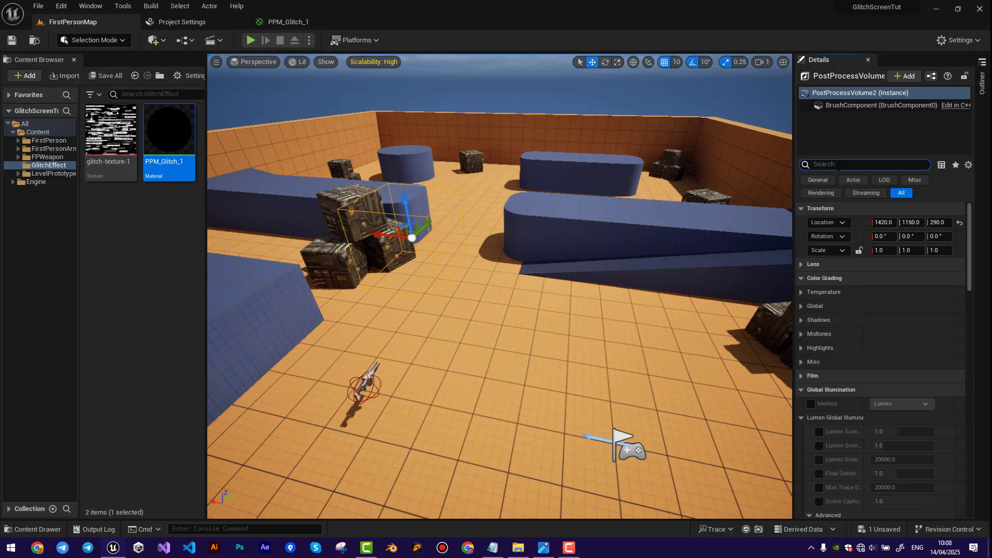
type("brush")
left_click(900, 223)
type("500")
key("Tab")
type("500")
key("Tab")
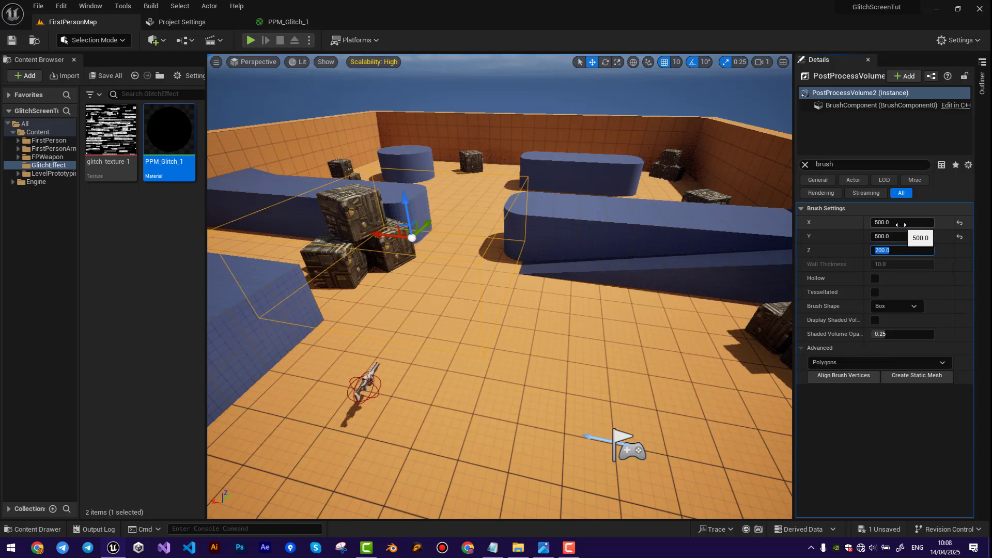
type("500")
key("Return")
Reposition the enlarged Post Process Volume in the level to about Y 1360 and Z 220.
mouse_move(641, 248)
right_mouse_down()
mouse_move(703, 279)
mouse_move(672, 299)
right_mouse_up()
left_click_drag(450, 202, 443, 199)
right_click_drag(442, 200, 526, 230)
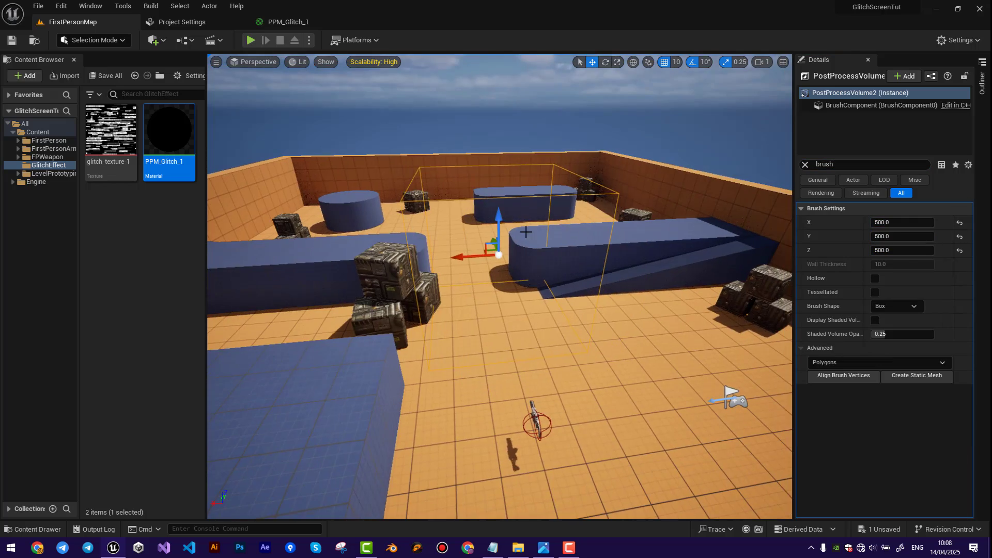
left_click_drag(497, 223, 498, 245)
right_click_drag(621, 258, 587, 305)
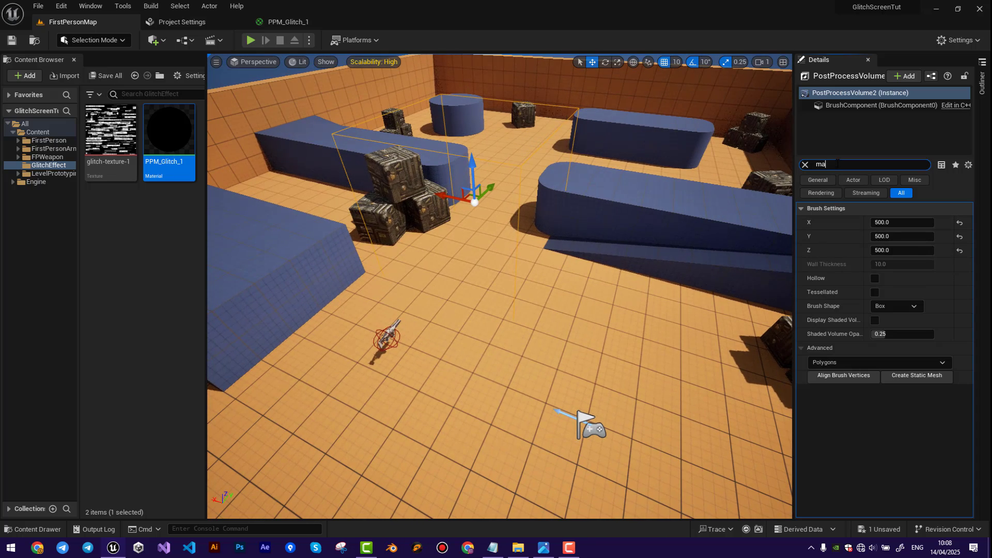
Add an asset reference element to the volume's Post Process Materials array and assign PPM_Glitch_1 to it.
type("mater")
left_click(802, 222)
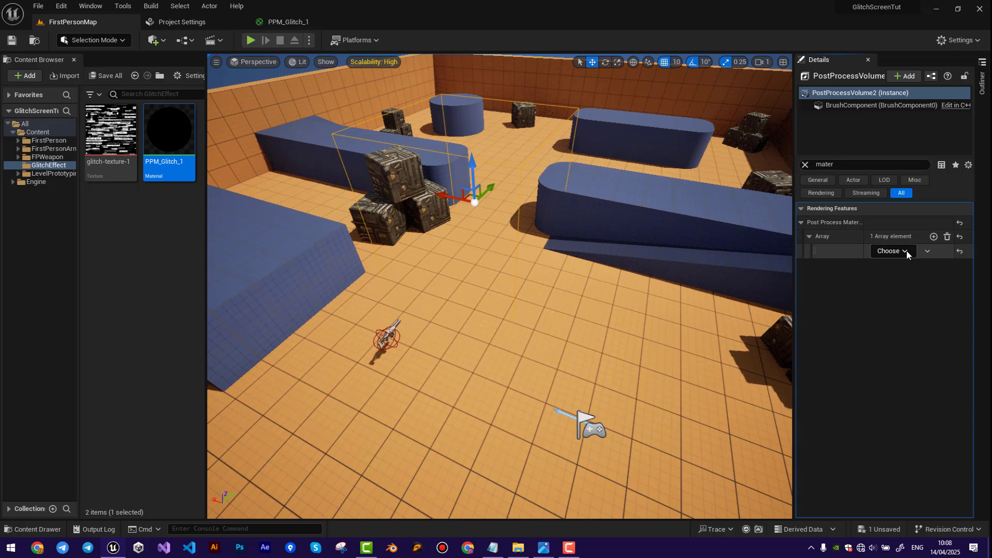
left_click(891, 251)
left_click(907, 268)
left_click(885, 251)
type("gli")
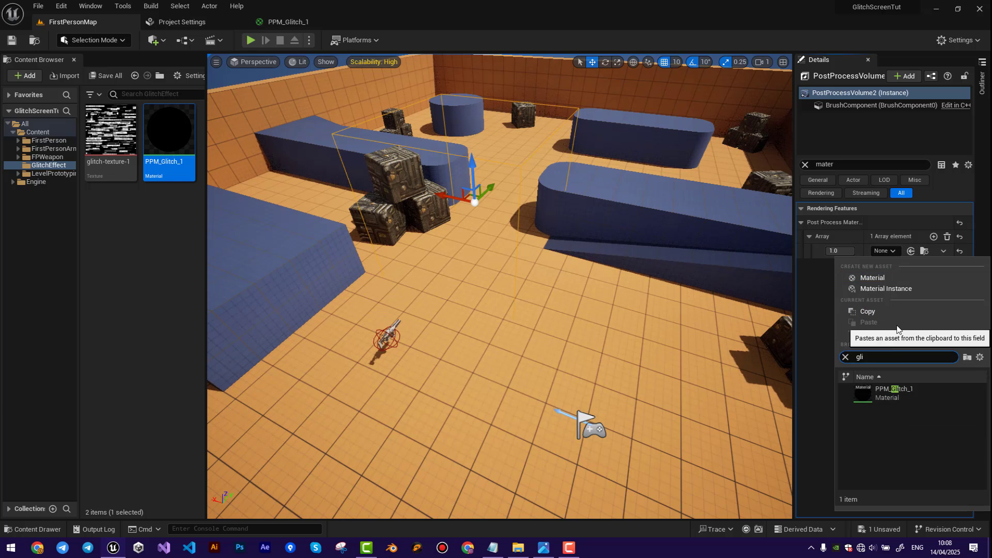
left_click(904, 395)
right_click_drag(547, 287, 584, 286)
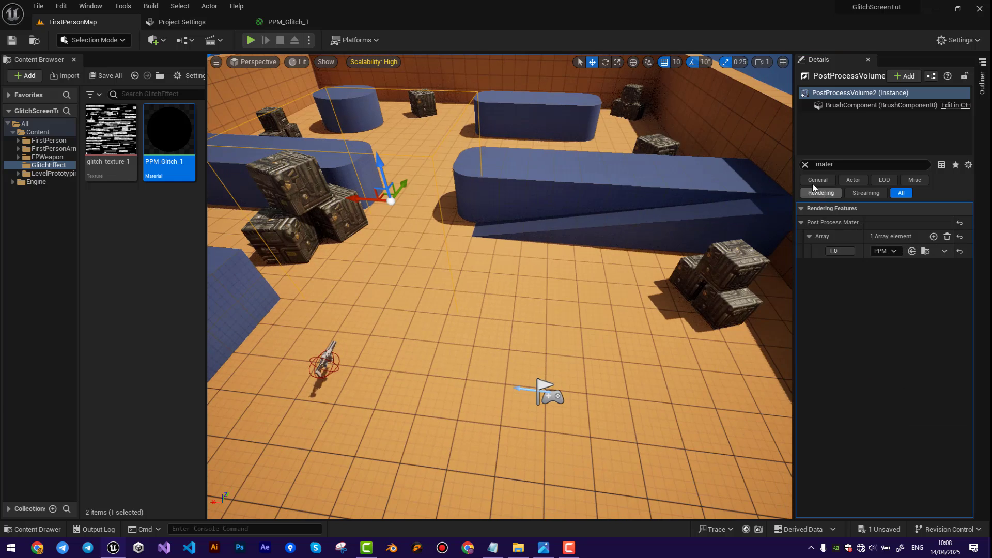
Clear the volume's property filter and save the level.
left_click(805, 164)
scroll(590, 281, "down", 5)
key("ctrl+s")
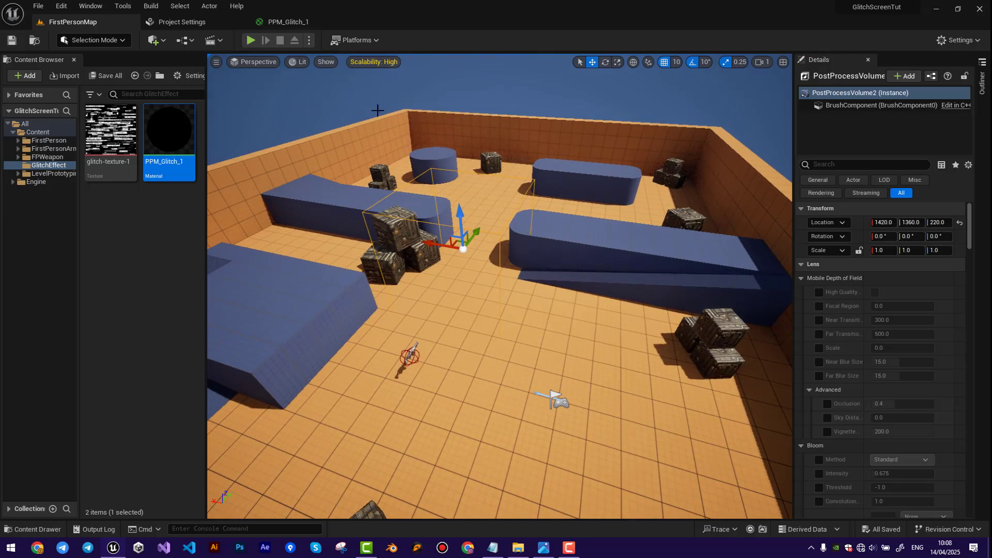
Play the level and walk the character in and out of the Post Process Volume to examine the glitch effect.
left_click(251, 41)
left_click(517, 346)
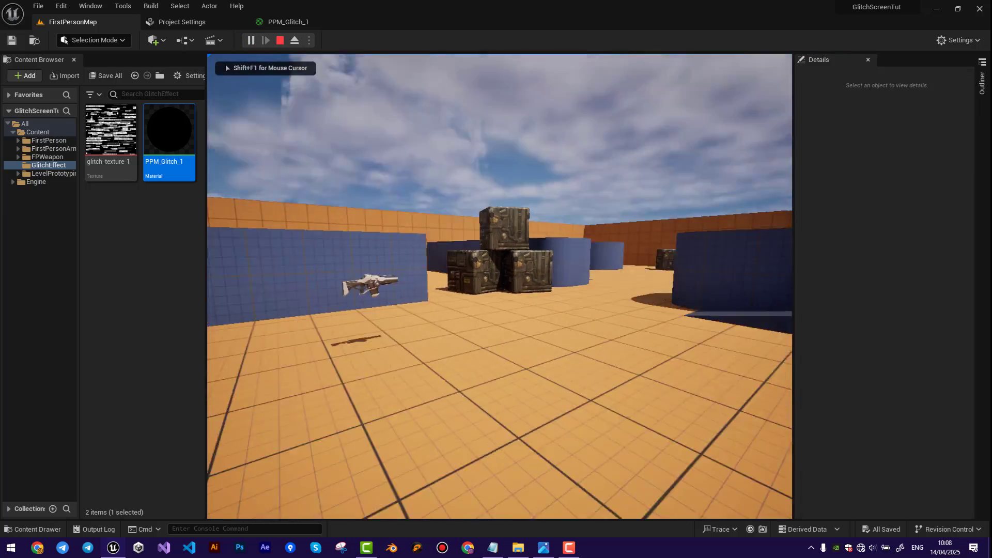
key("w")
key("d")
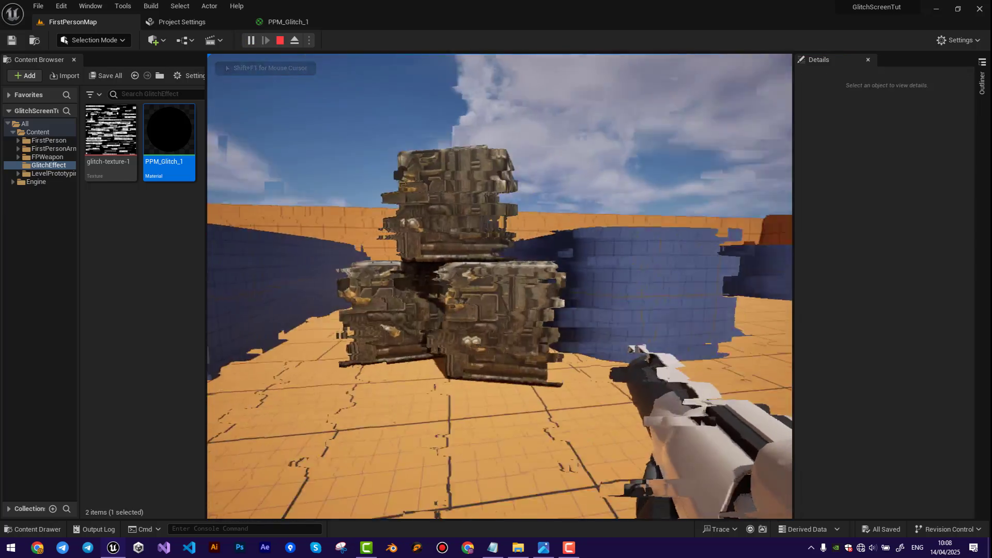
key("w")
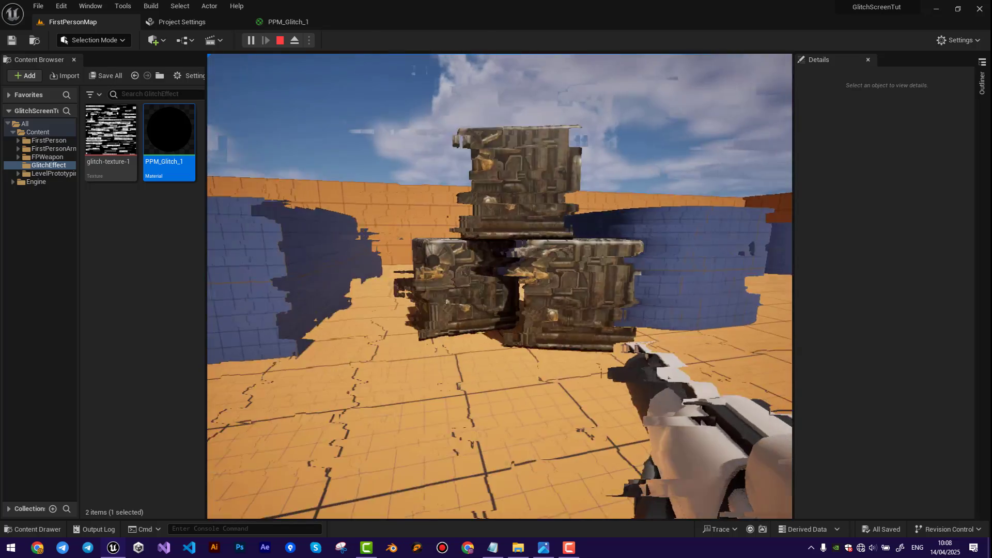
key("s")
left_click(500, 287)
key("w")
key("w")
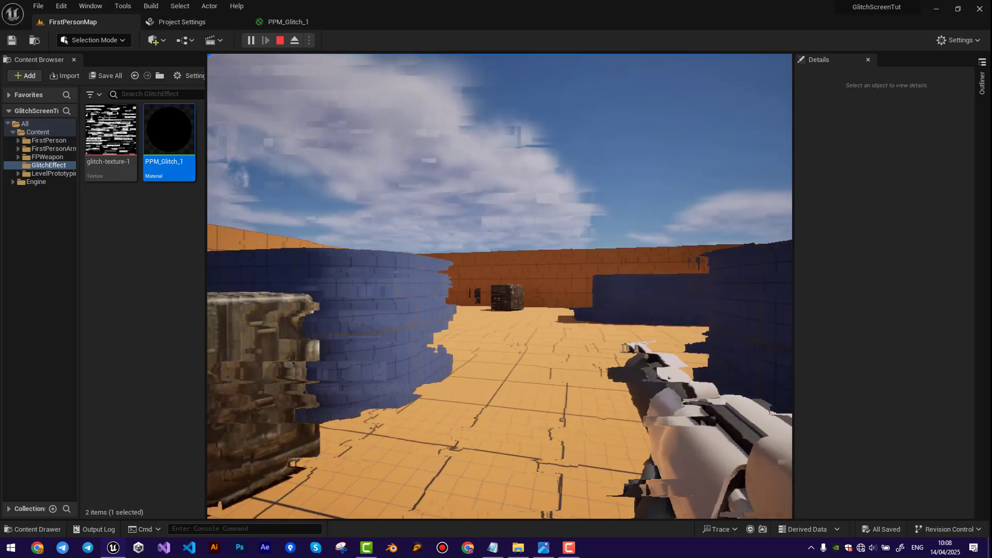
left_click(500, 286)
key("w")
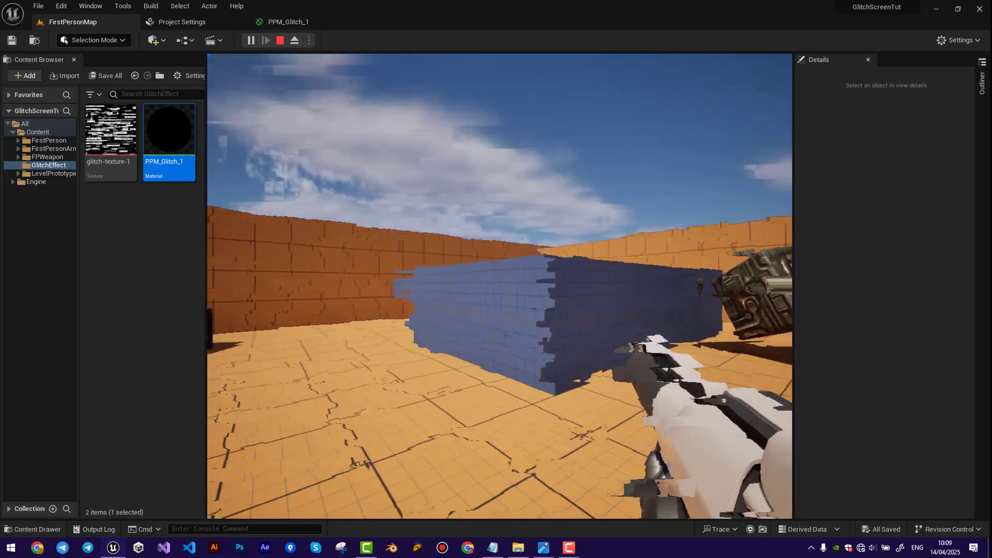
key("w")
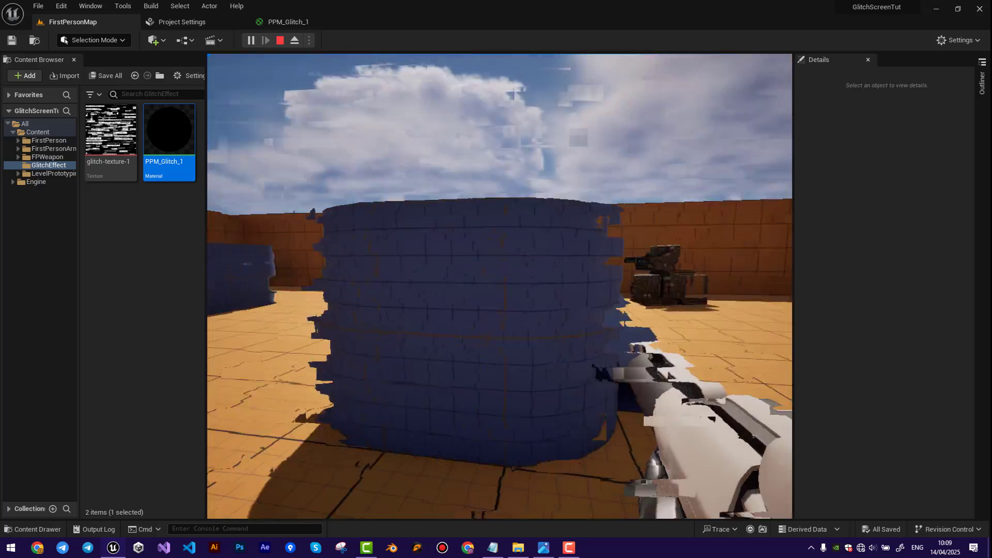
key("w")
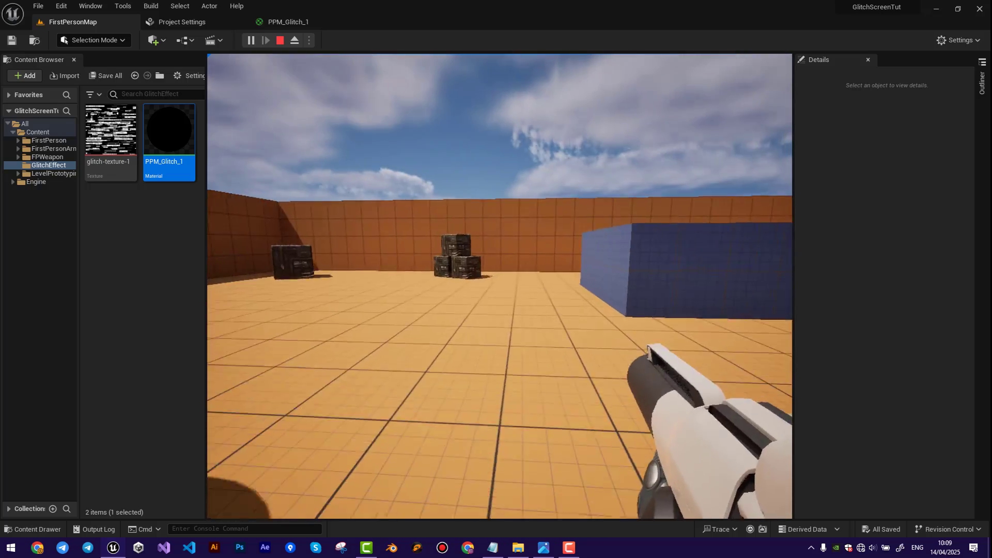
key("Escape")
key("s")
right_click_drag(572, 311, 683, 361)
key("Escape")
key("w")
key("d")
In the PPM_Glitch_1 graph, move the Add node down beside MakeFloat2 and make the material preview smaller.
right_click_drag(544, 299, 519, 299)
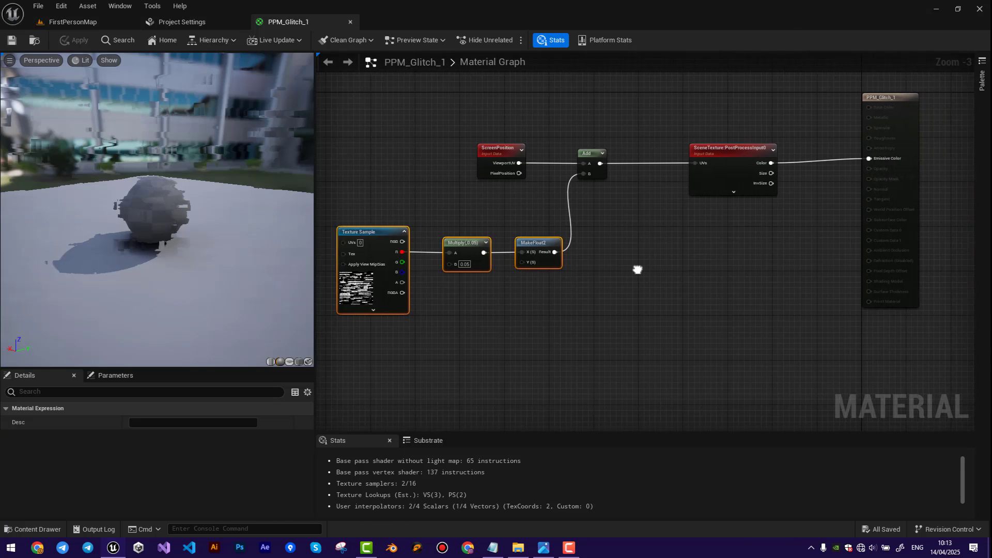
right_click_drag(638, 270, 594, 175)
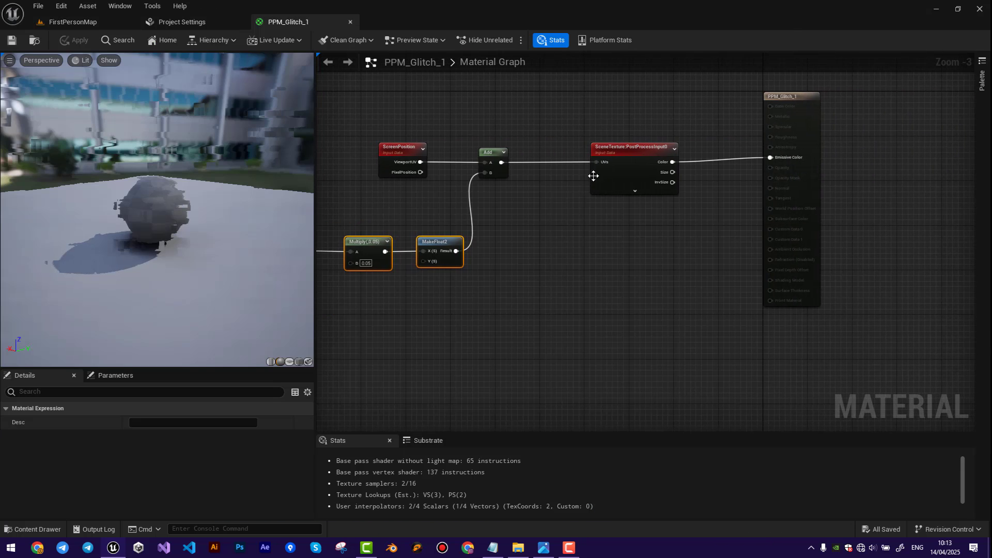
left_click_drag(487, 149, 492, 231)
scroll(457, 205, "down", 2)
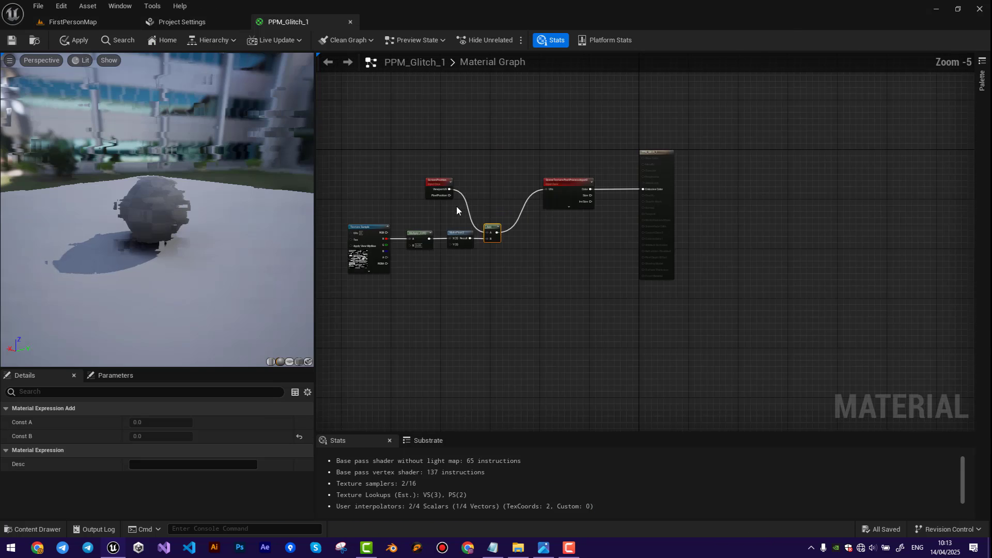
left_click_drag(314, 212, 243, 216)
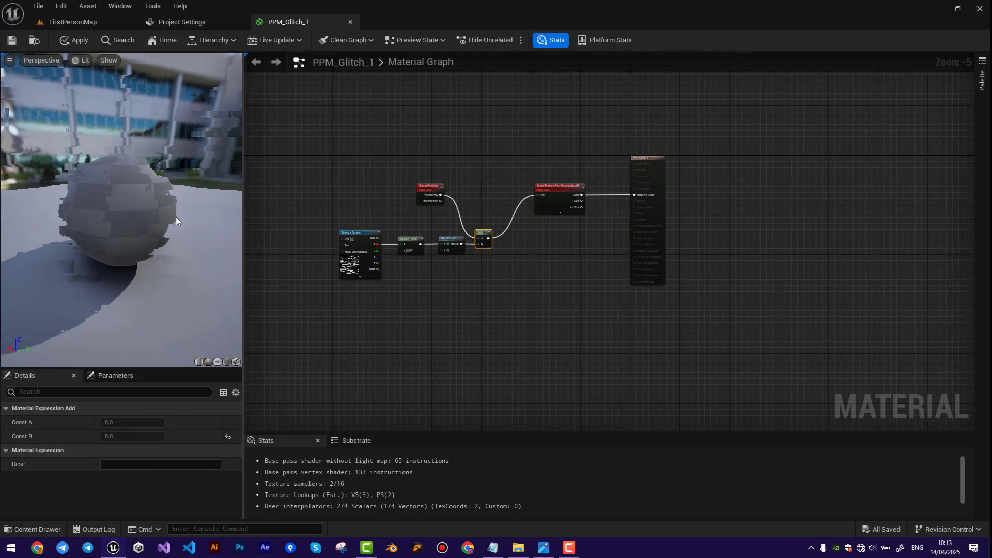
left_click_drag(155, 369, 155, 290)
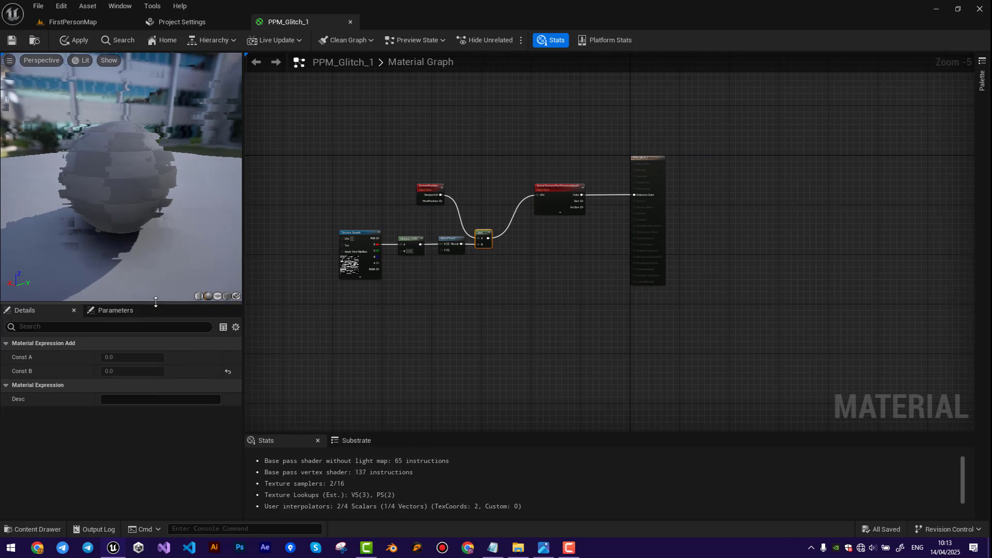
Move the SceneTexture node down beside the Add node and the ScreenPosition node up, well above the Multiply node.
left_click(650, 162)
scroll(520, 243, "up", 4)
left_click_drag(617, 139, 542, 237)
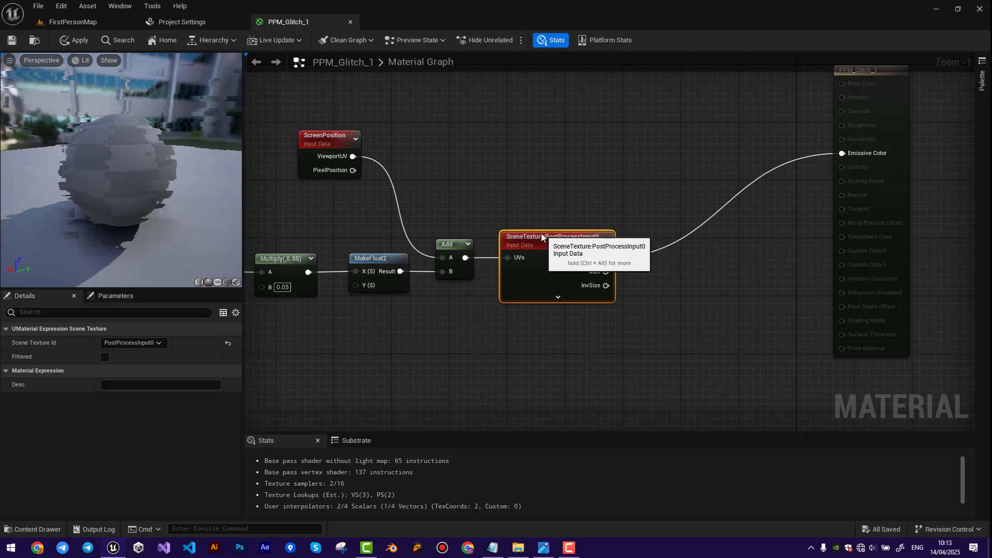
right_click_drag(373, 173, 520, 183)
left_click_drag(481, 151, 432, 106)
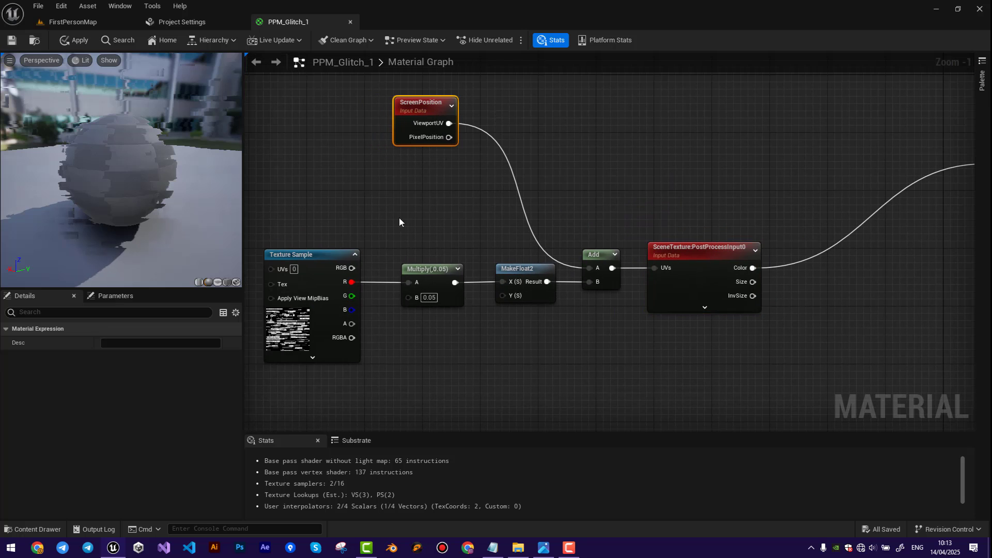
Add a ComponentMask with only R enabled after the SceneTexture's Color output and connect the mask to Emissive Color.
right_click_drag(793, 291, 473, 278)
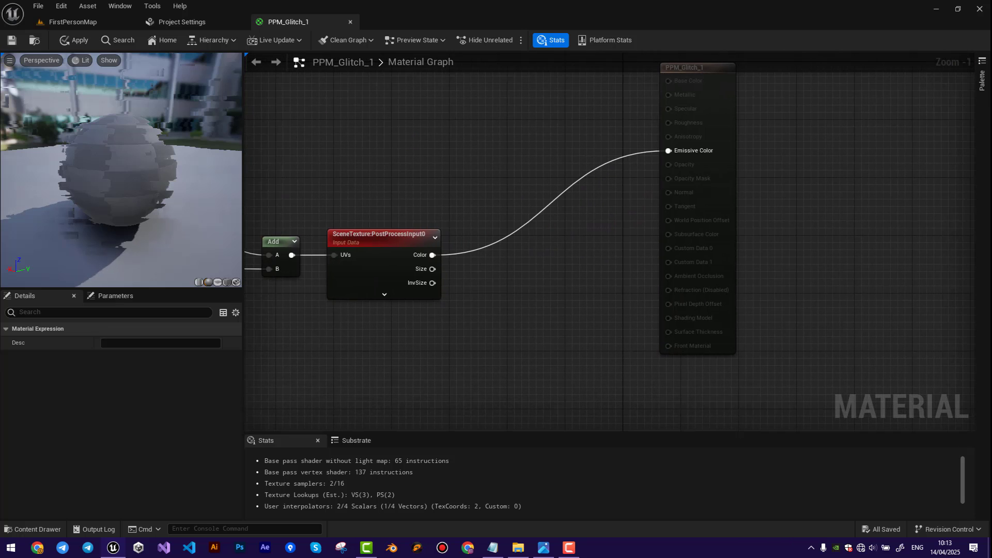
left_click_drag(432, 255, 506, 272)
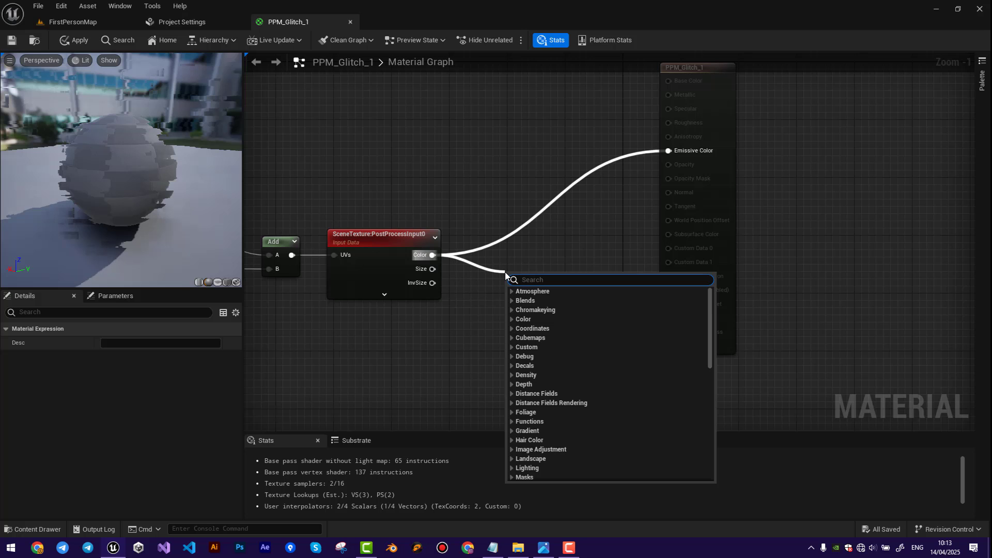
type("compo")
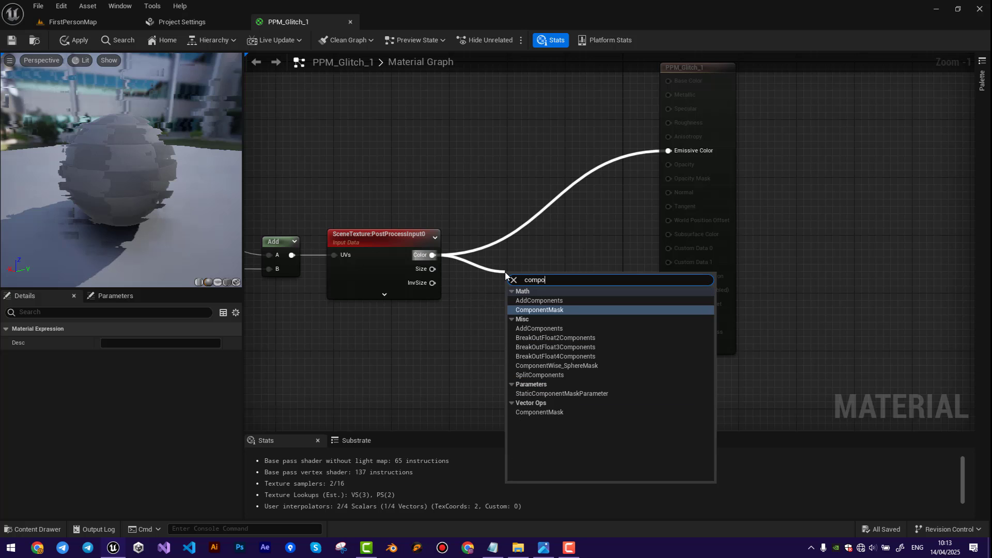
left_click(540, 310)
left_click_drag(520, 274, 495, 244)
left_click(104, 357)
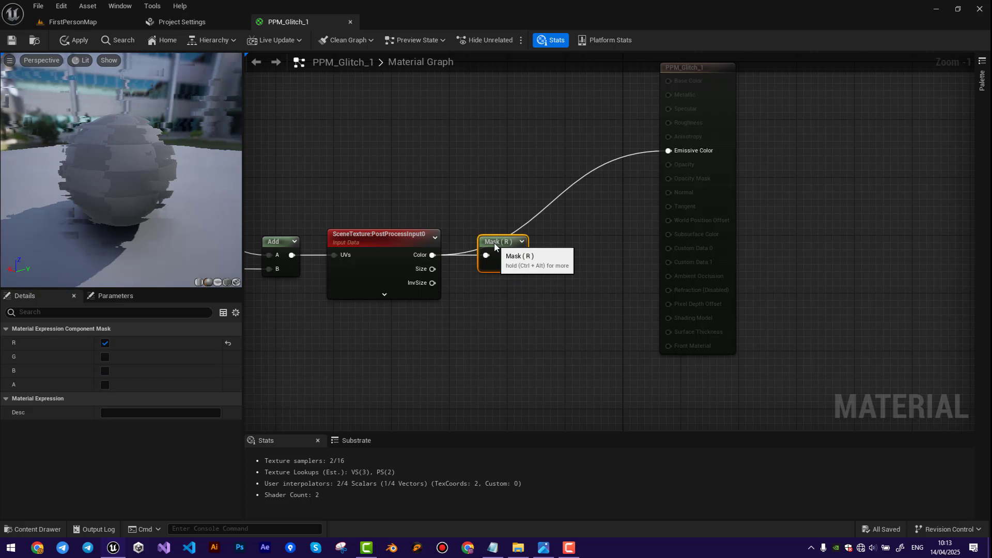
left_click_drag(669, 155, 668, 151)
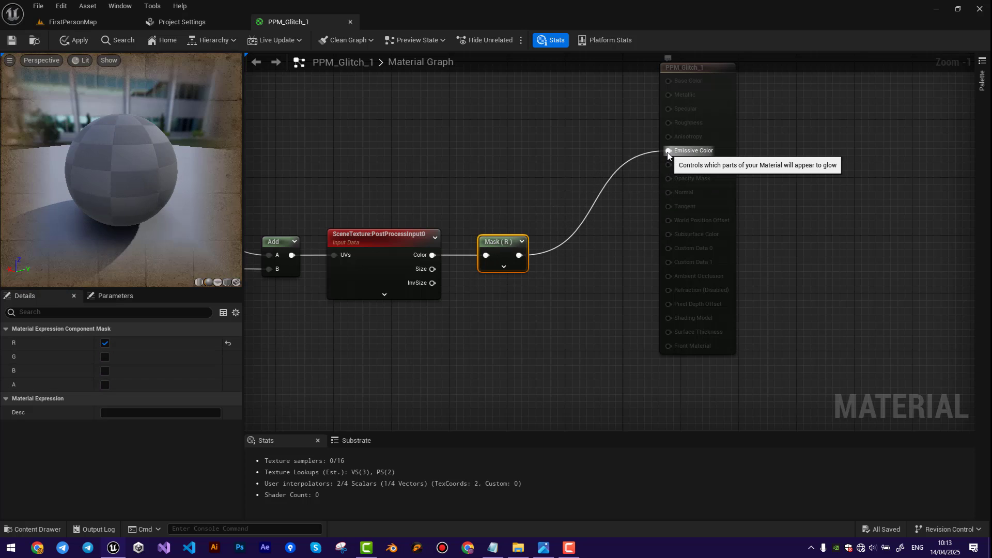
scroll(471, 252, "down", 1)
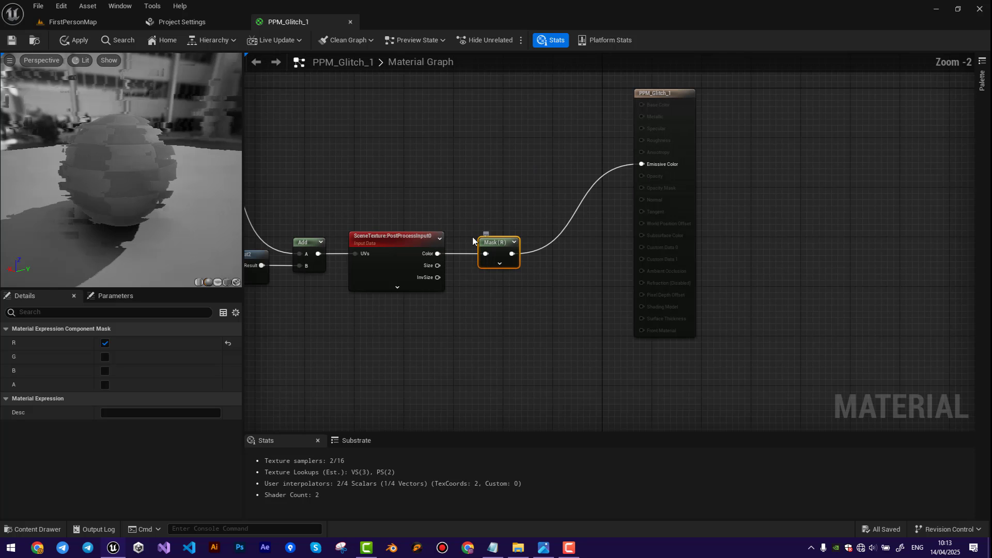
Move the material result node farther right, feed the R mask into X of a new MakeFloat4, and connect its Result to Emissive Color.
right_click_drag(473, 237, 588, 220)
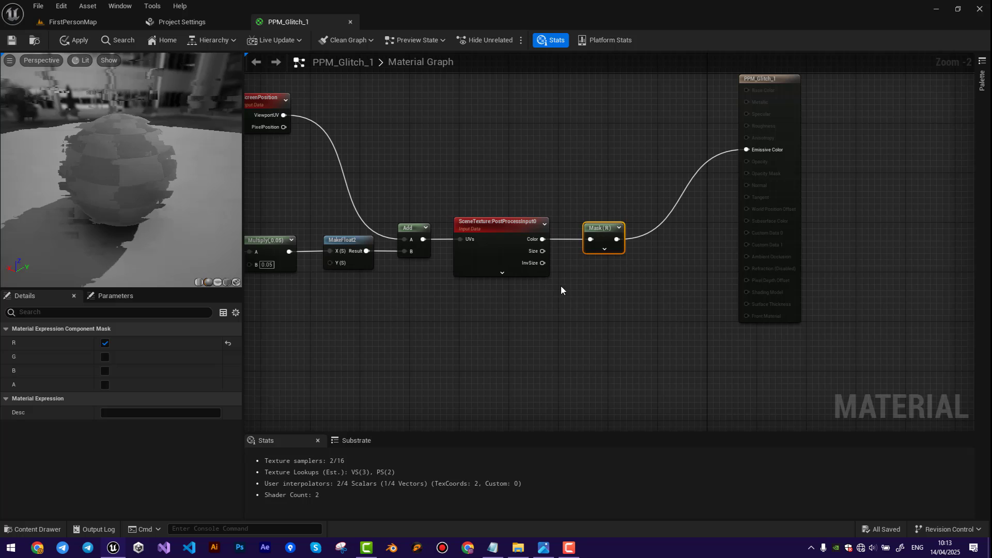
right_click_drag(561, 290, 309, 323)
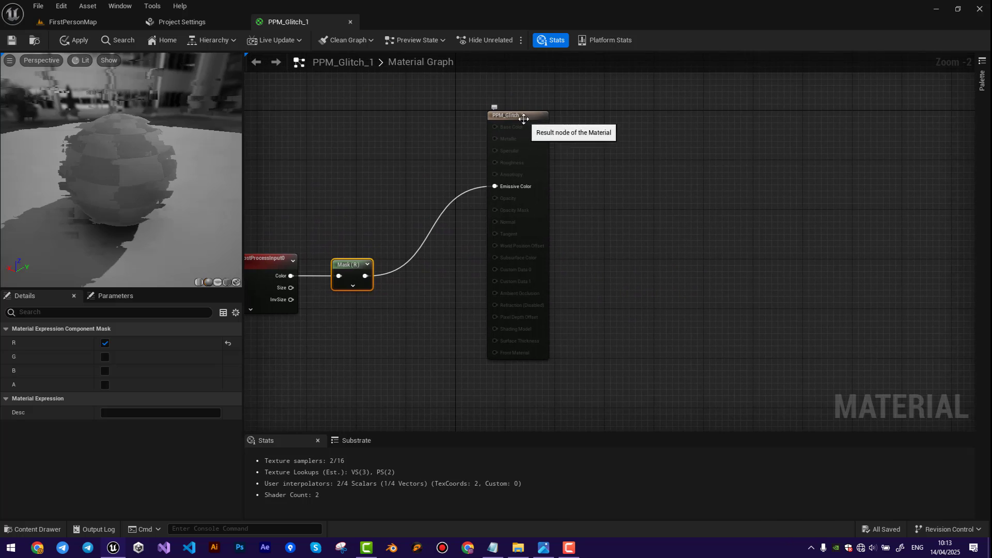
left_click_drag(524, 119, 670, 118)
left_click_drag(364, 276, 446, 282)
type("make")
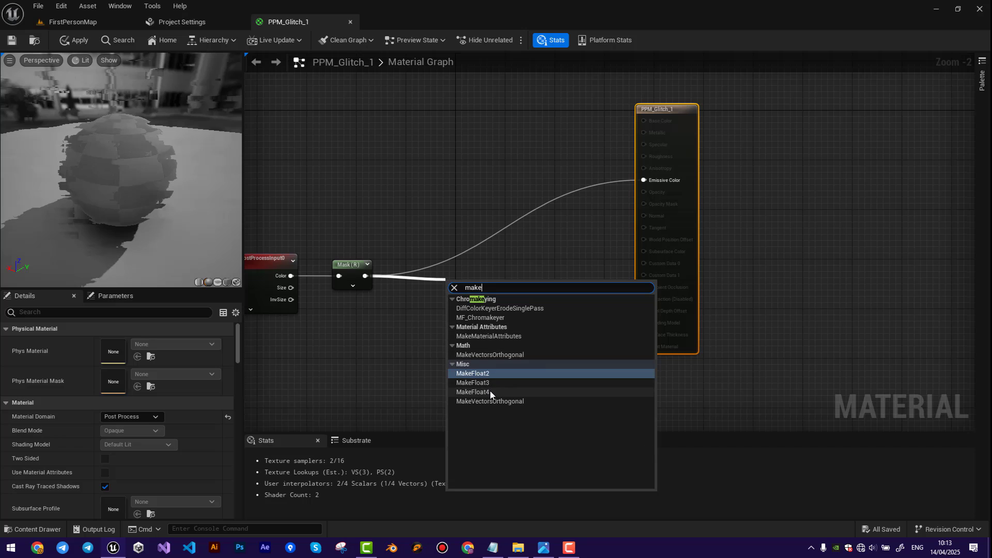
left_click(489, 392)
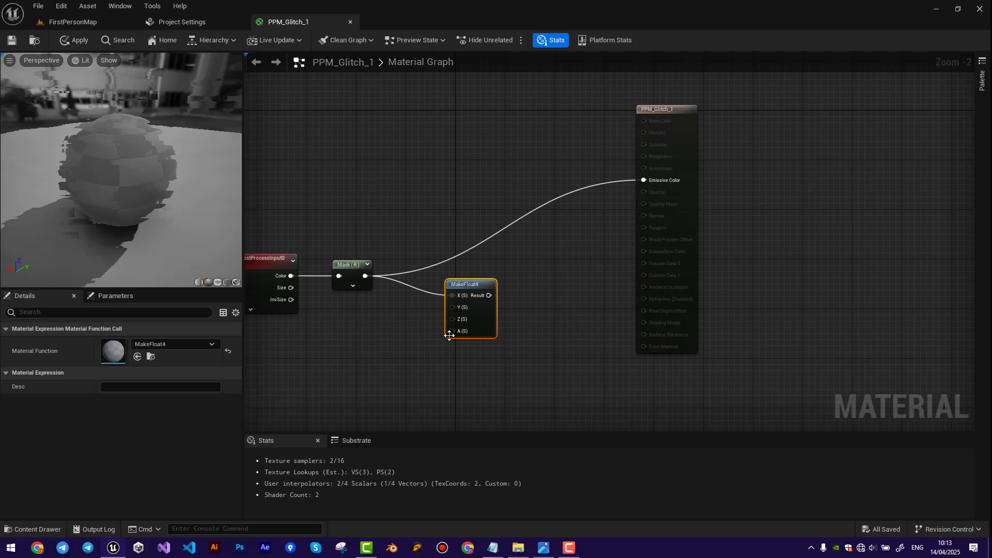
left_click_drag(453, 268, 644, 181)
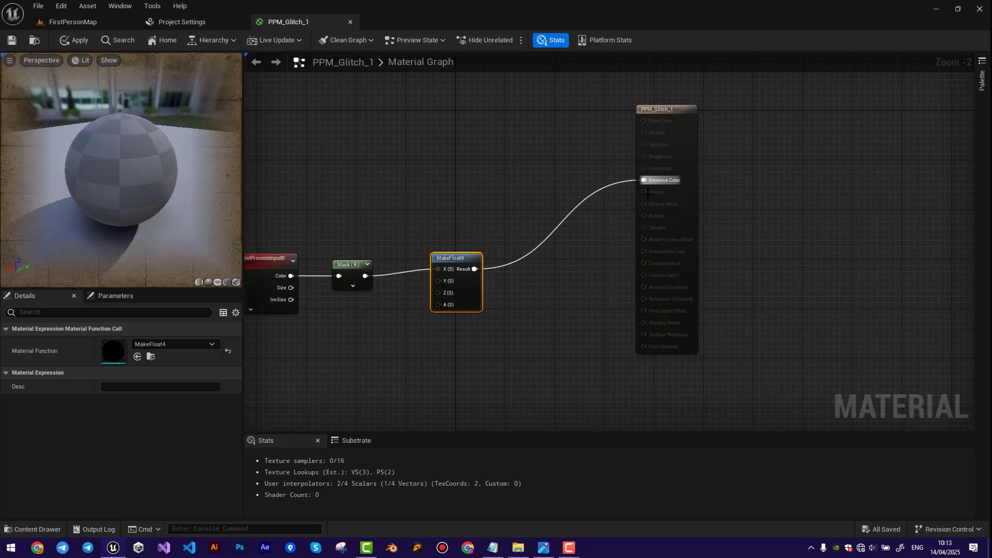
Move the MakeFloat4 node away from the R mask and up, level with the Emissive Color input.
left_click_drag(461, 258, 473, 264)
right_click_drag(360, 278, 599, 273)
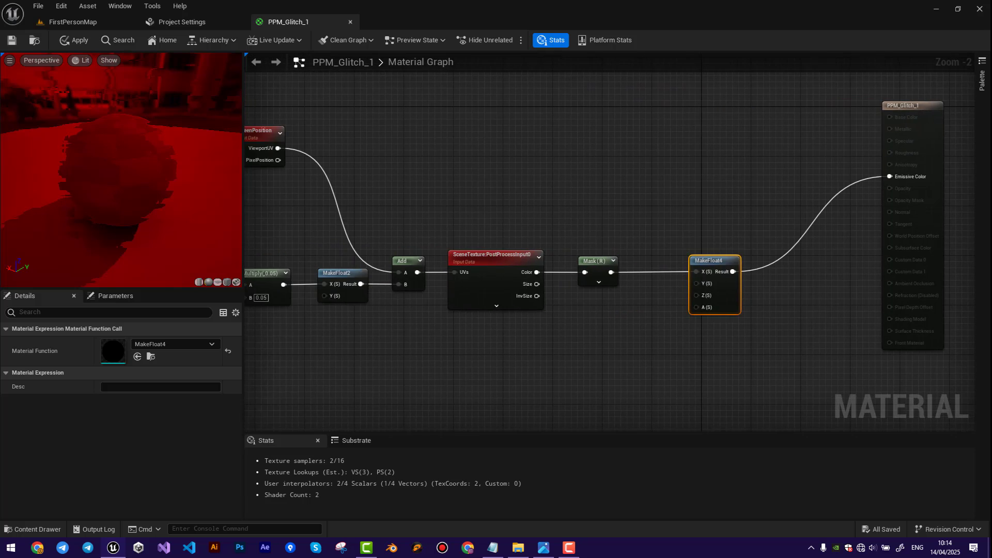
scroll(547, 323, "down", 3)
left_click_drag(156, 171, 93, 177)
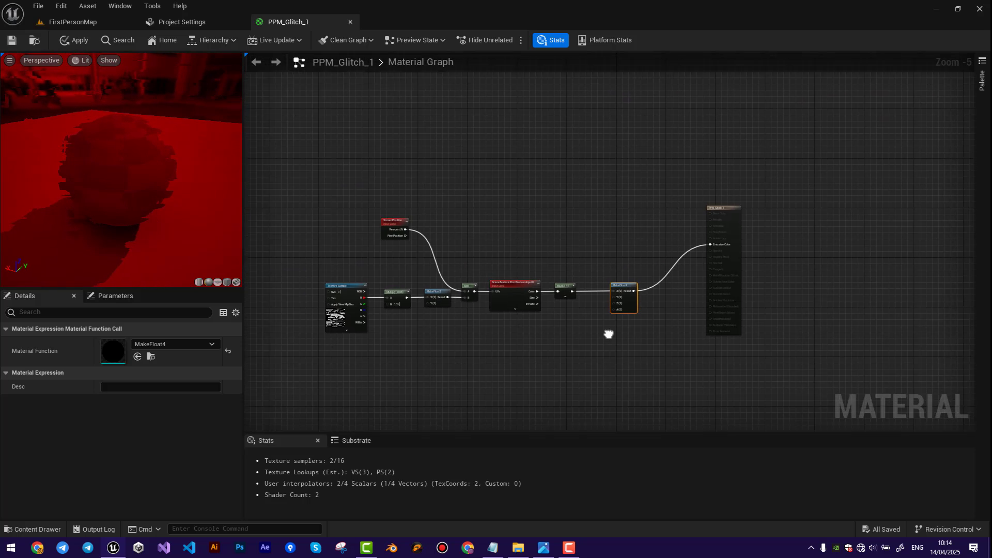
scroll(607, 331, "up", 4)
left_click_drag(582, 250, 635, 147)
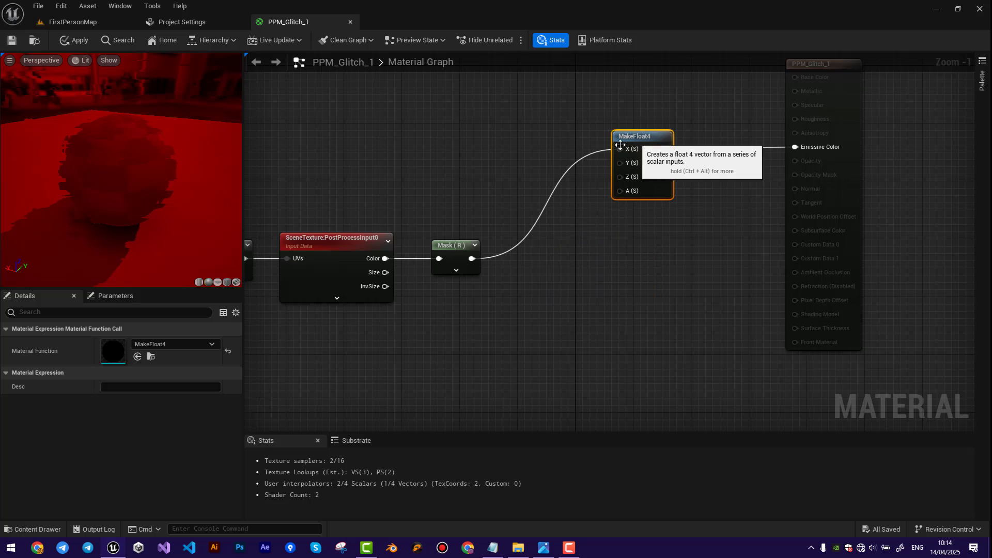
Move the Texture Sample node farther left, leaving more space before the Multiply node.
right_click_drag(434, 199, 612, 194)
scroll(560, 192, "down", 1)
right_click_drag(489, 218, 592, 194)
scroll(630, 284, "down", 1)
right_click_drag(628, 283, 632, 302)
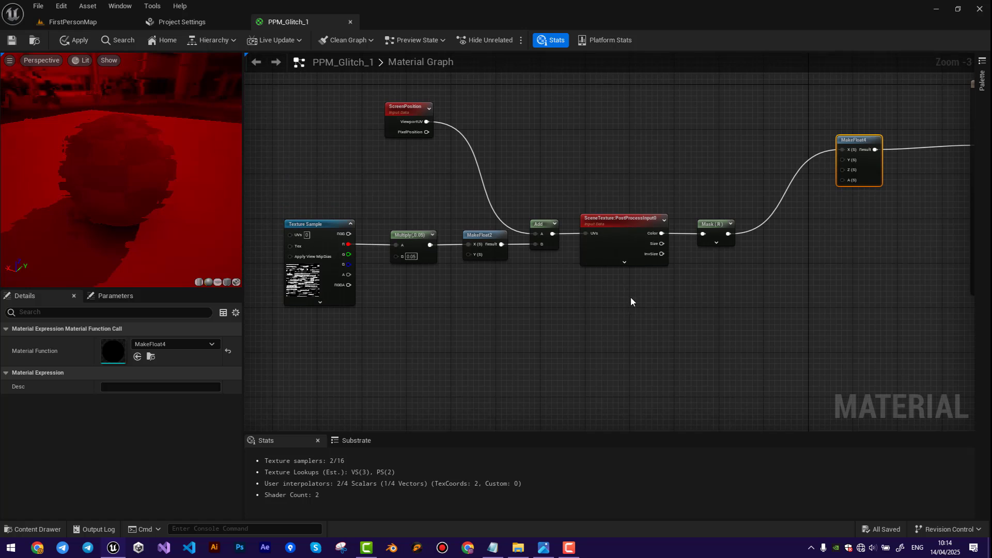
scroll(342, 239, "down", 1)
left_click_drag(325, 231, 278, 212)
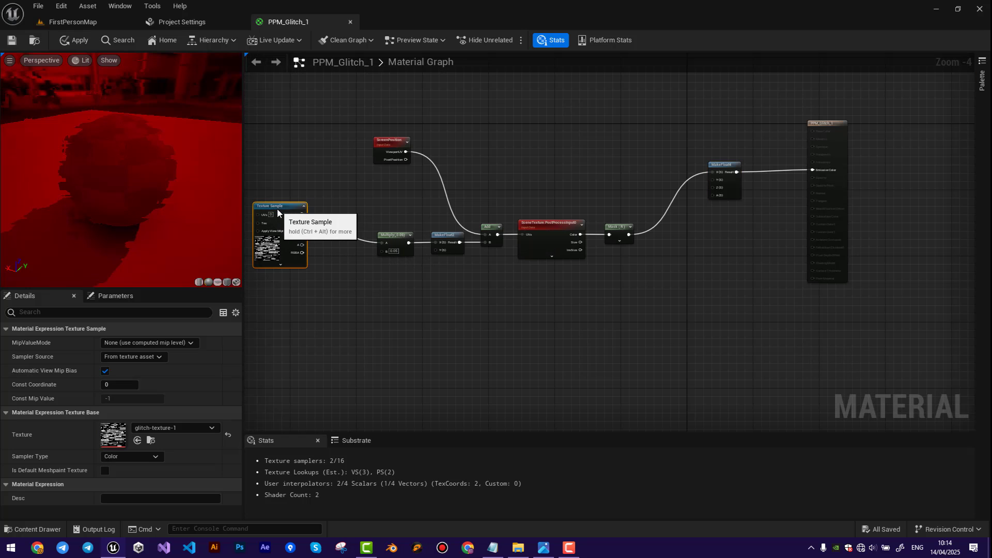
Enclose the node row from Multiply to the R mask in a comment titled R.
left_click_drag(651, 267, 655, 268)
type("c")
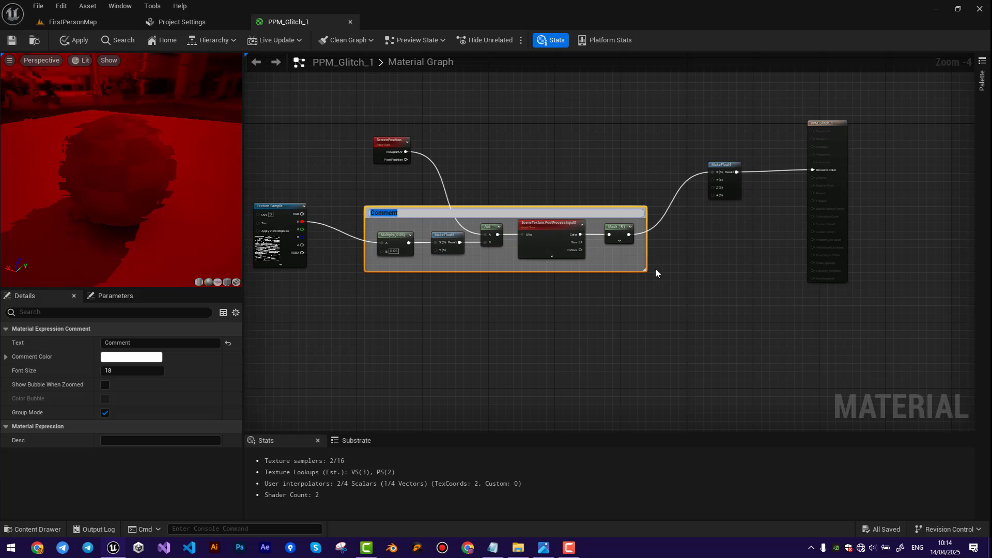
type("R")
key("Return")
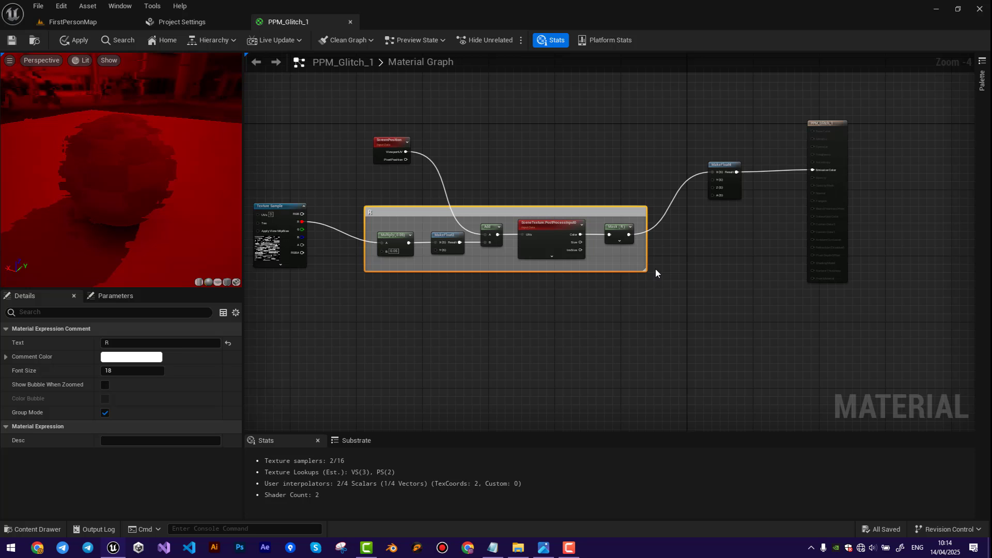
scroll(606, 303, "up", 1)
right_click_drag(606, 302, 658, 279)
left_click(584, 281)
left_click(562, 162)
scroll(562, 162, "down", 1)
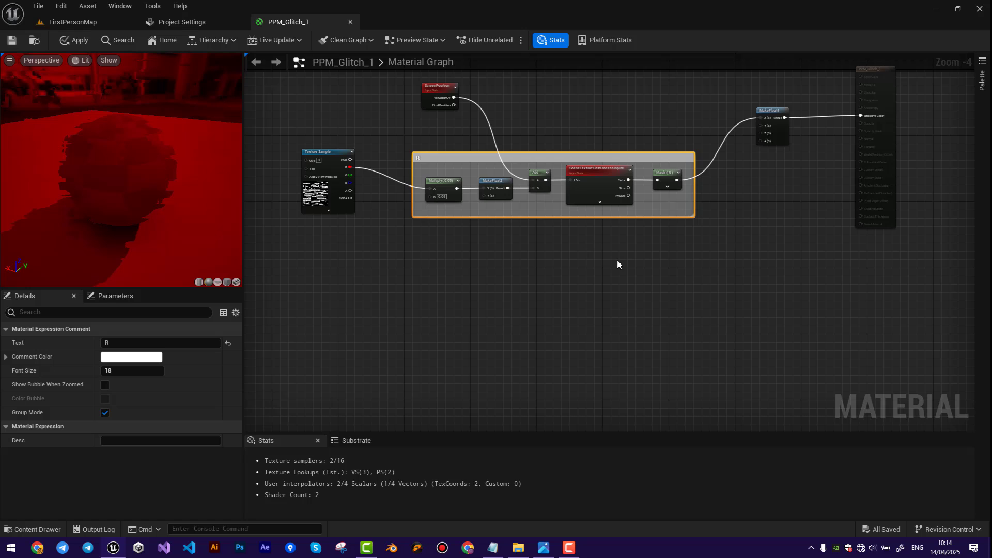
key("ctrl+v")
key("Delete")
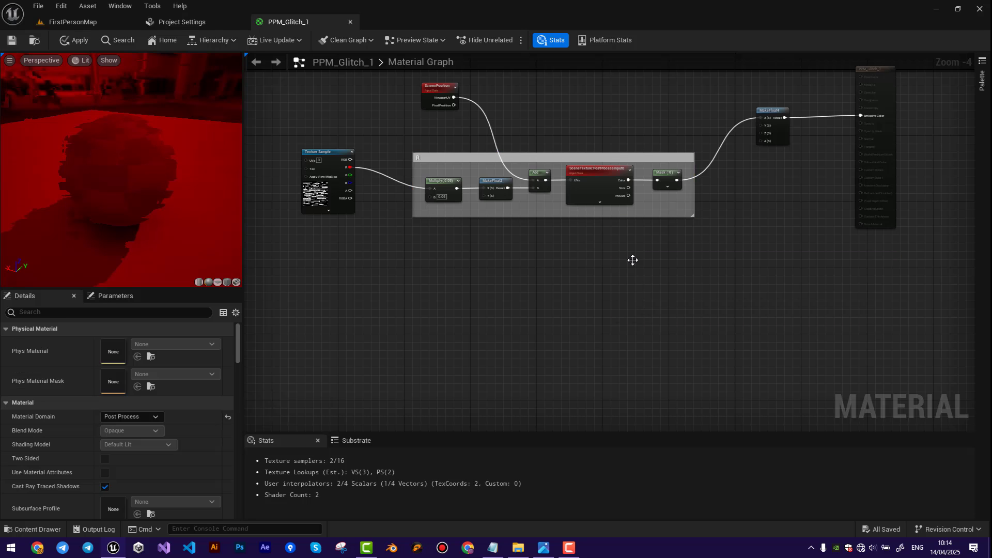
Duplicate the R comment with all its nodes twice and stack the two copies below the original.
left_click(463, 157)
left_click_drag(713, 234, 714, 235)
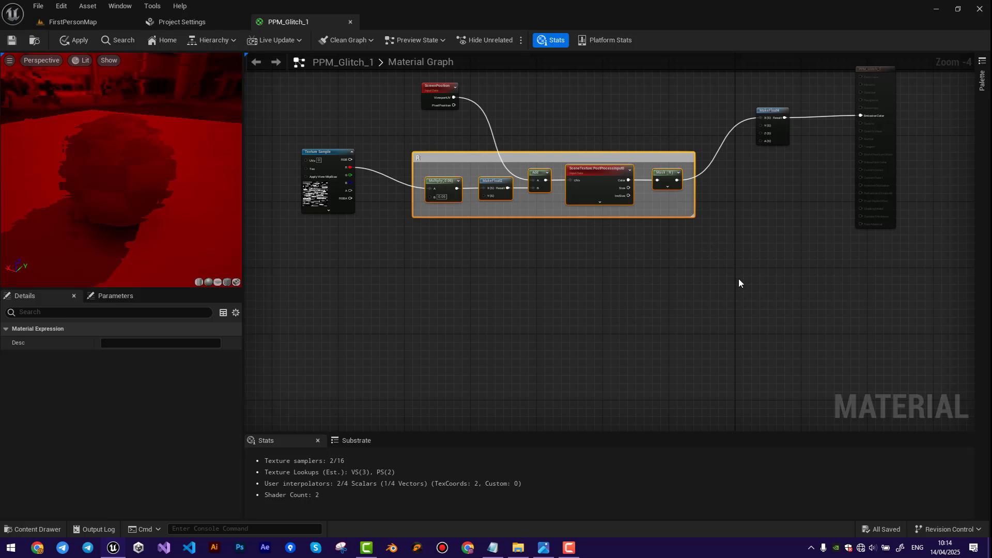
key("ctrl+c")
key("ctrl+v")
left_click_drag(745, 266, 523, 234)
scroll(745, 321, "up", 1)
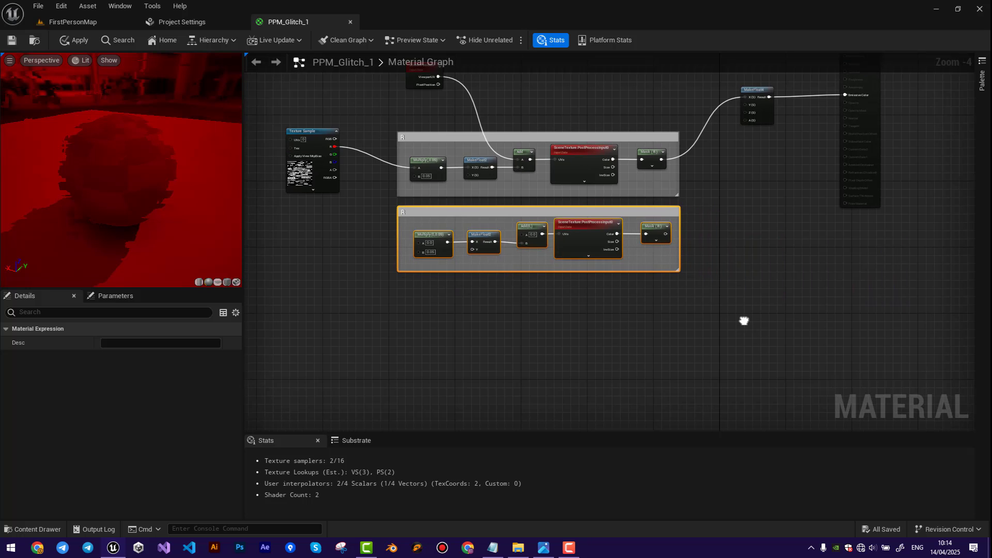
key("ctrl+v")
left_click_drag(726, 290, 455, 284)
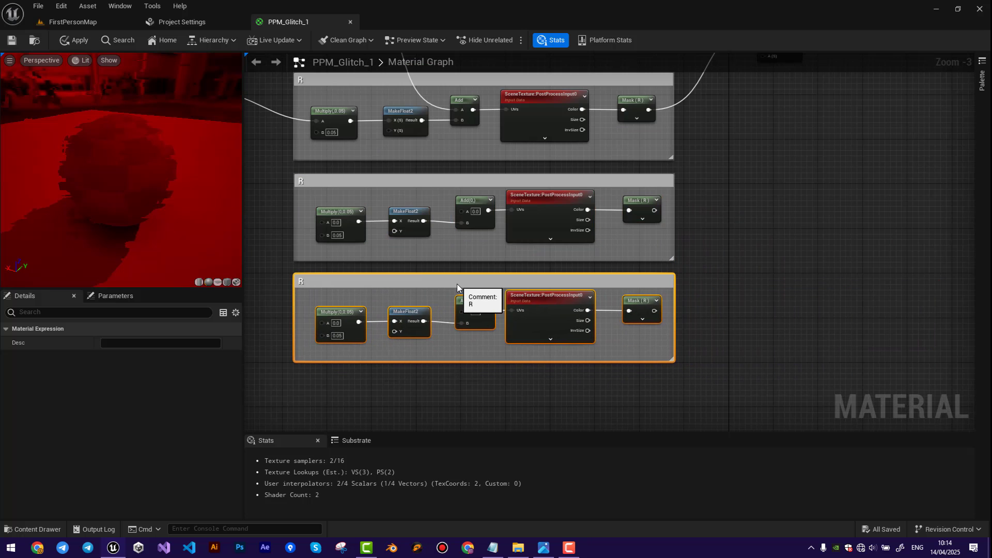
Rename the middle comment as G and the lowest comment as B.
double_click(303, 181)
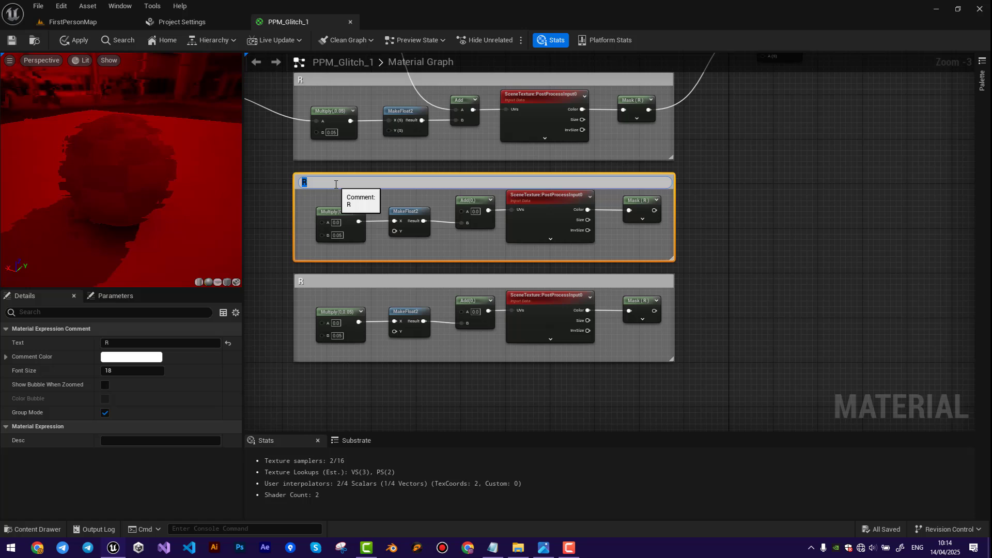
left_click(321, 284)
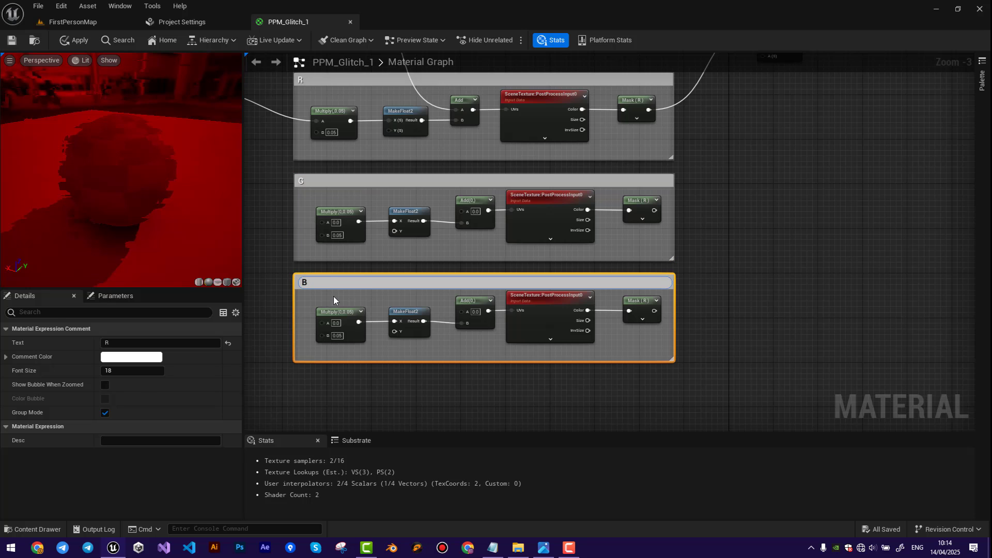
left_click(550, 386)
Connect the Texture Sample's R output to input A of the Multiply nodes in the G and B groups.
right_click_drag(281, 174, 402, 211)
scroll(400, 211, "down", 1)
scroll(359, 178, "up", 1)
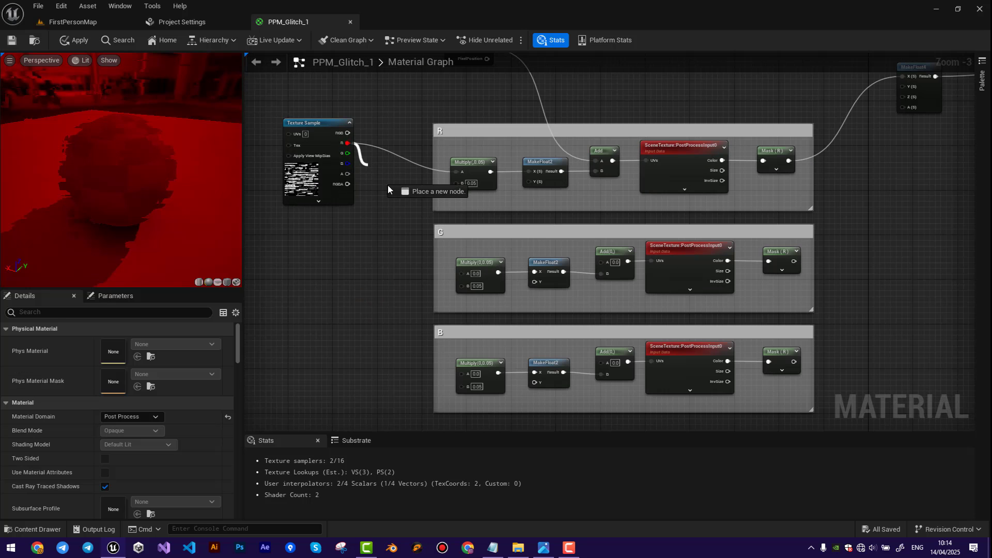
right_click_drag(399, 280, 381, 212)
right_click_drag(333, 82, 331, 113)
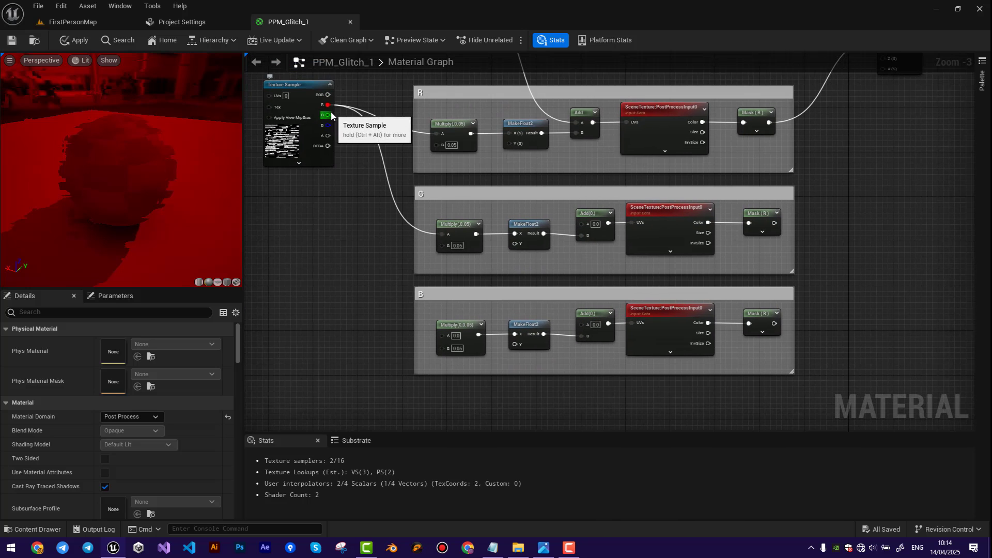
Connect ScreenPosition's ViewportUV output to input A of the Add nodes in the G and B groups.
right_click_drag(879, 223, 623, 261)
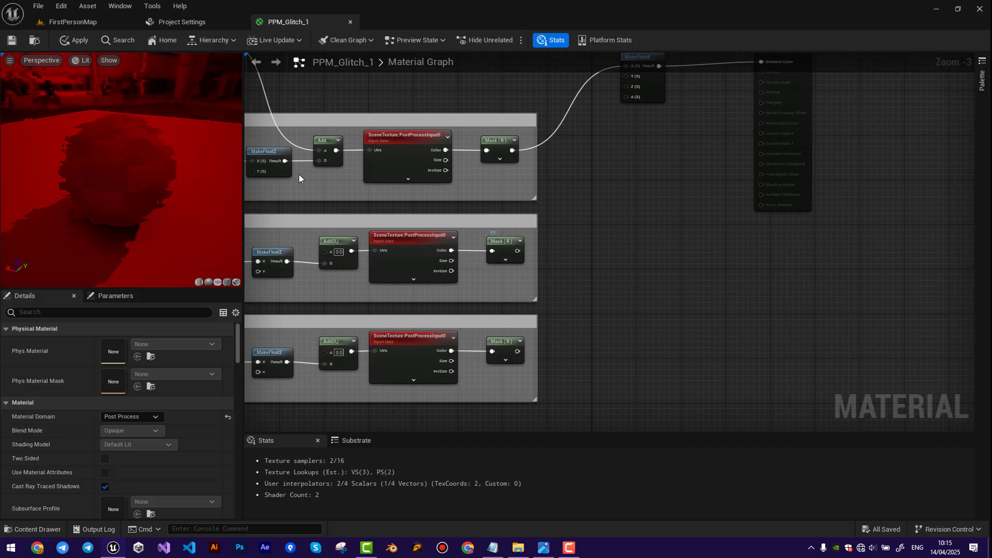
right_click_drag(299, 175, 427, 274)
left_click_drag(338, 137, 459, 345)
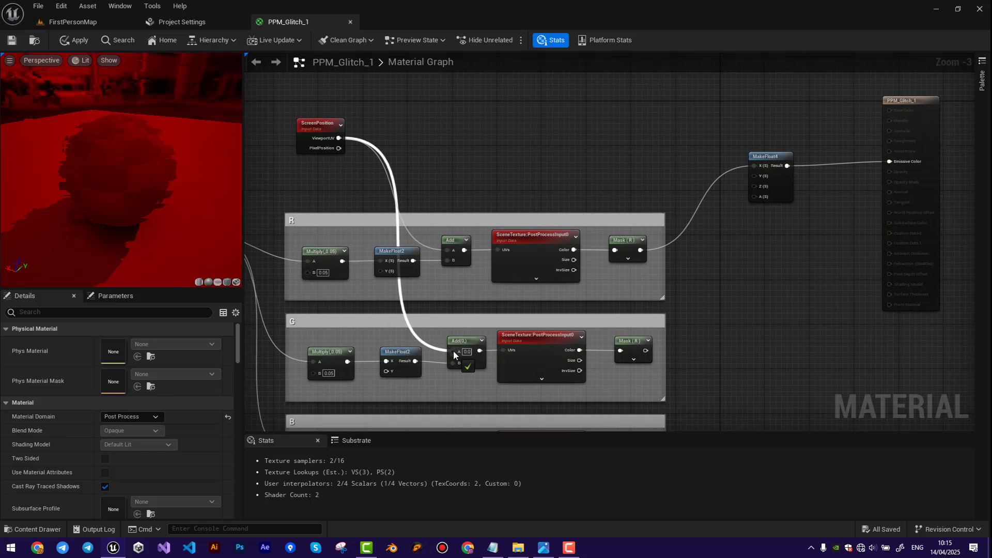
left_click_drag(336, 138, 450, 340)
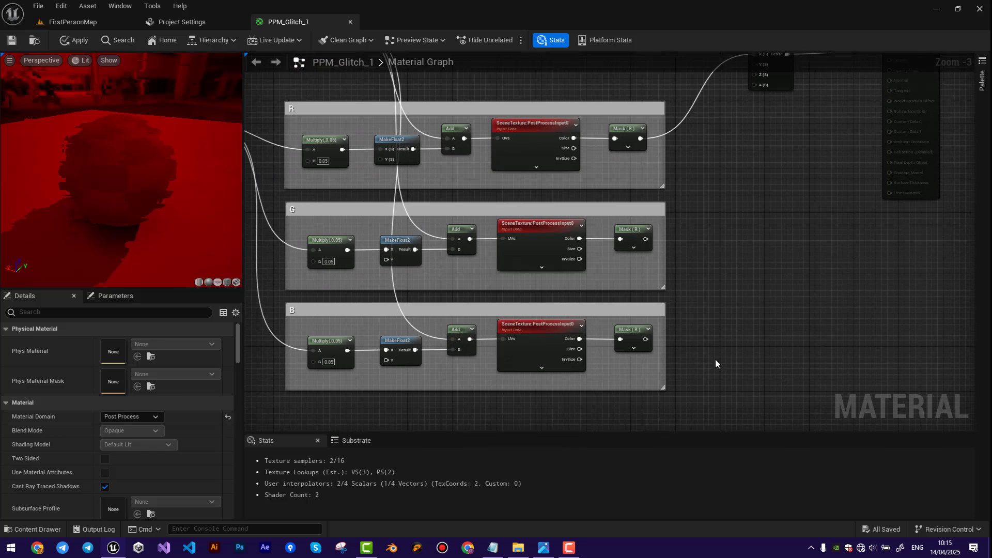
Set the G group's component mask to G only and the B group's component mask to B only.
right_click_drag(691, 320, 617, 321)
left_click(560, 236)
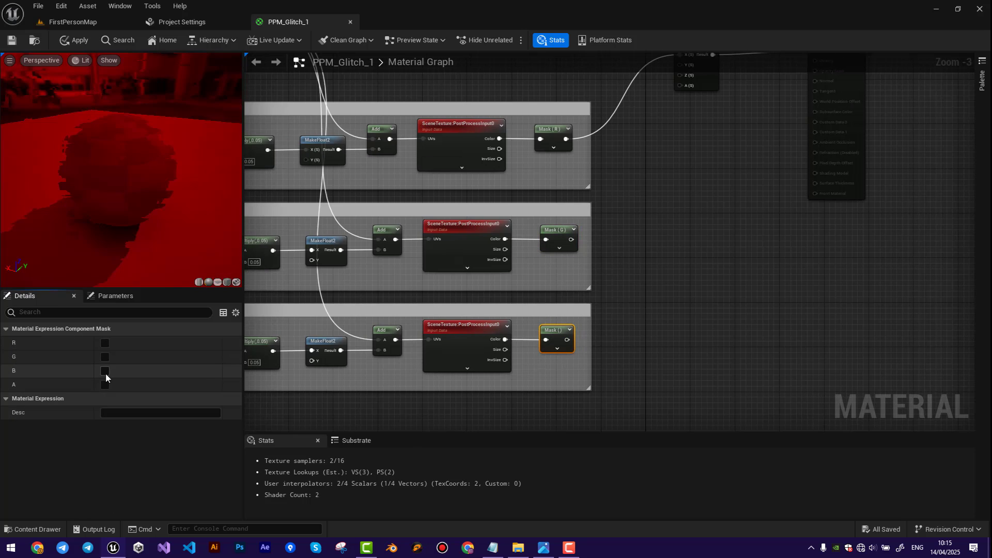
left_click(105, 372)
Connect the G mask to the Y input and the B mask to the Z input of MakeFloat4.
right_click_drag(693, 252, 554, 318)
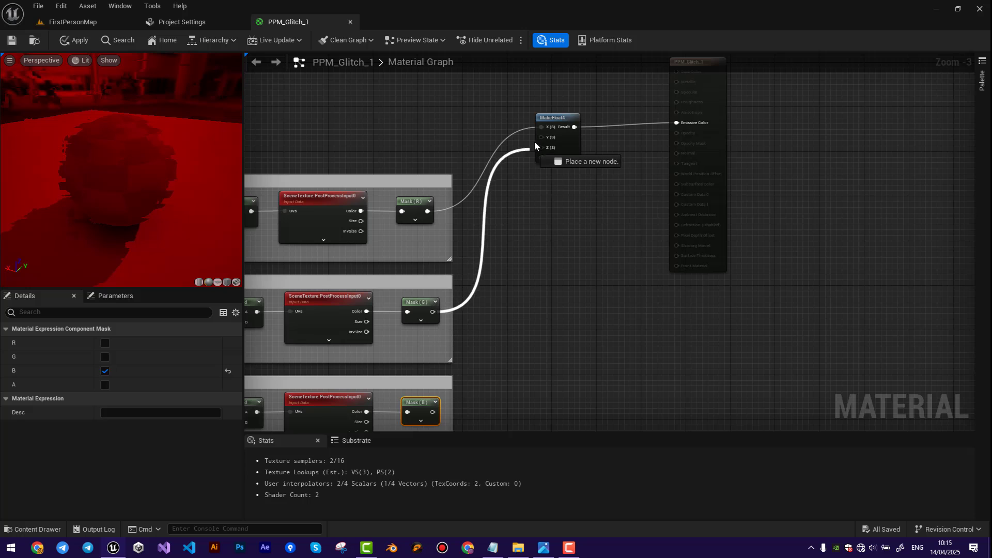
left_click_drag(534, 142, 542, 137)
left_click_drag(433, 412, 547, 148)
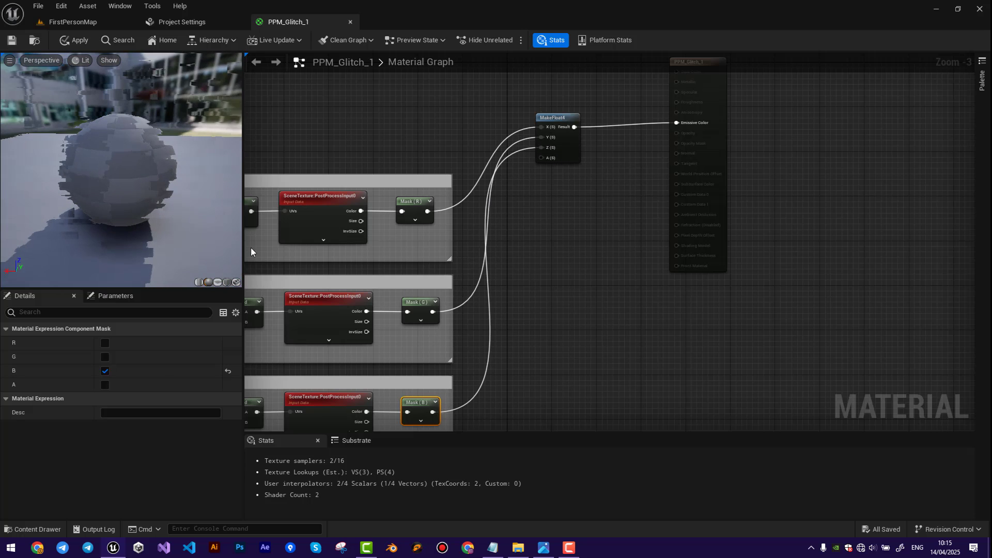
Move the Texture Sample node down beside the G group and set B of that group's Multiply node to 0.03.
scroll(315, 274, "down", 1)
right_click_drag(465, 211, 572, 202)
right_click_drag(553, 250, 474, 173)
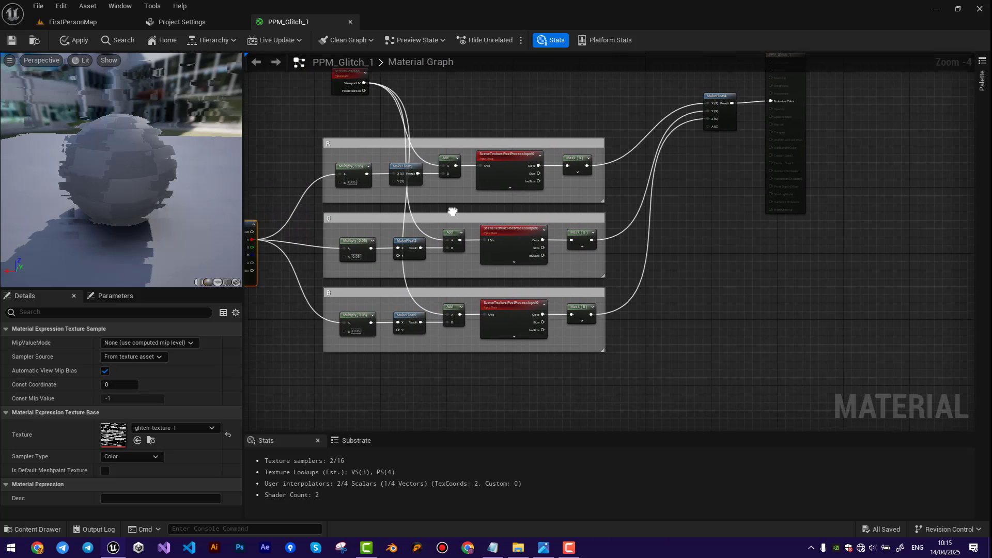
scroll(466, 205, "up", 2)
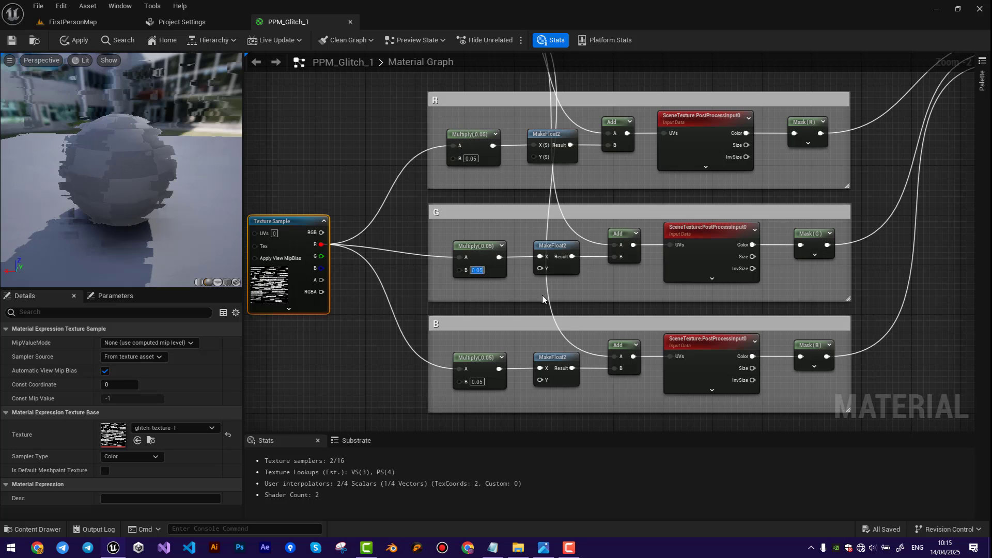
type("0.03")
key("Return")
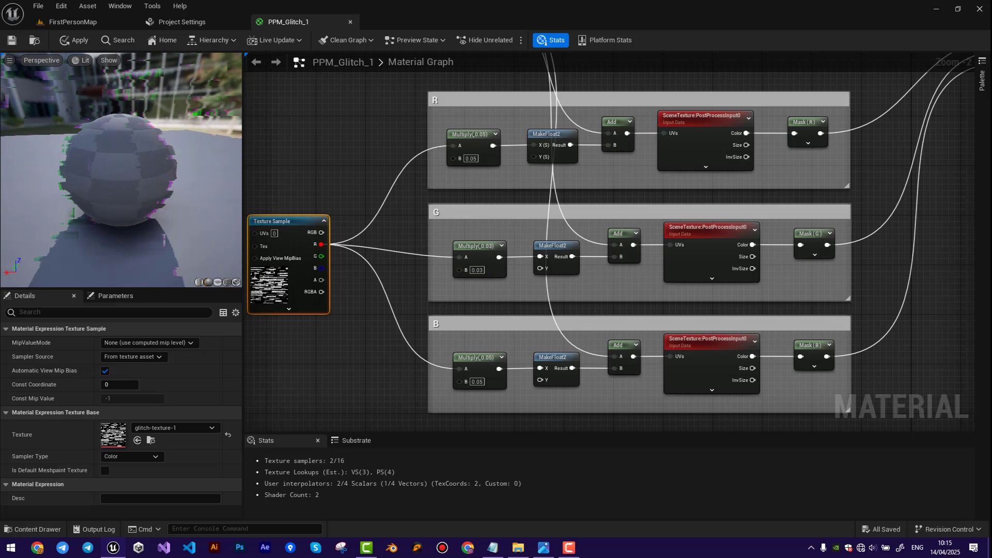
Set B of the B group's Multiply node to 0.0 and examine the colour offset on the preview sphere.
right_click_drag(511, 393, 515, 350)
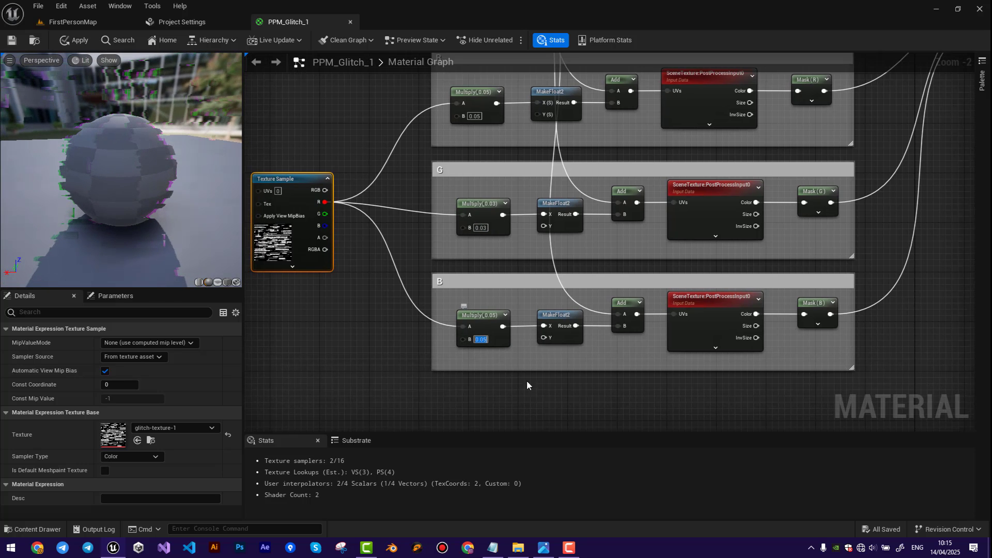
type("0.0")
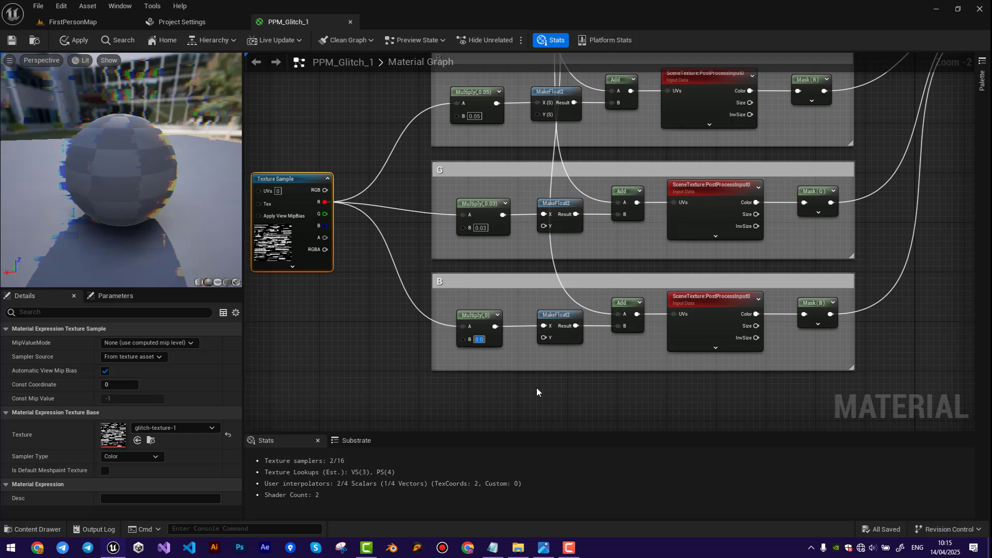
left_click_drag(134, 185, 197, 173)
scroll(134, 185, "down", 4)
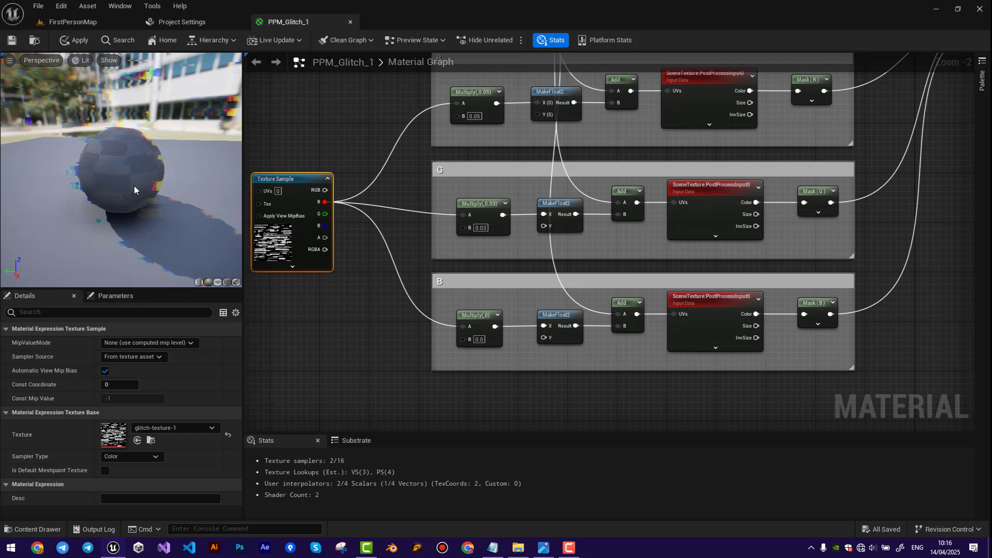
mouse_move(134, 185)
left_mouse_down()
mouse_move(160, 176)
mouse_move(144, 191)
left_mouse_up()
right_click_drag(553, 189, 463, 240)
scroll(464, 241, "down", 1)
left_click_drag(127, 192, 168, 181)
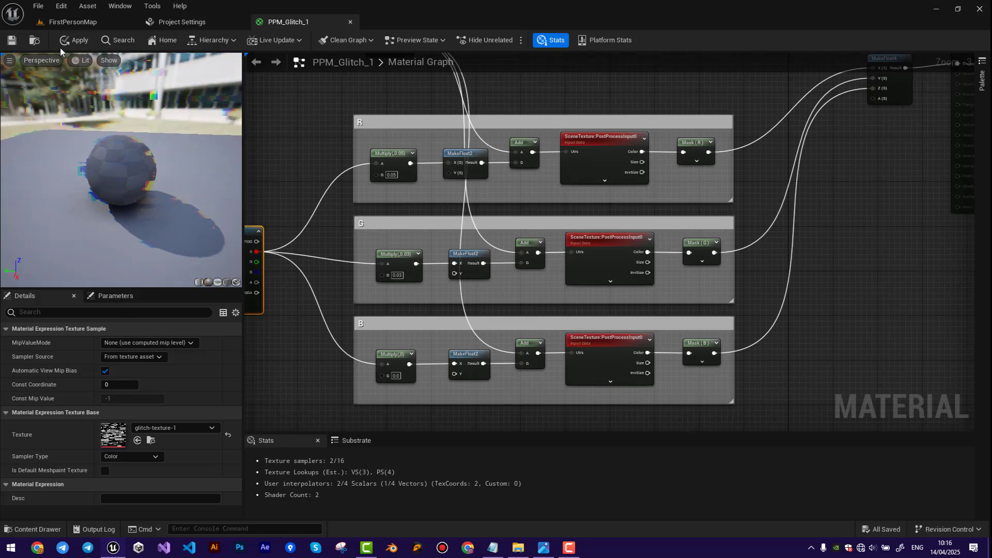
Play FirstPersonMap, walk up to the stacked crates and shoot them to examine the glitch effect in game.
left_click(73, 22)
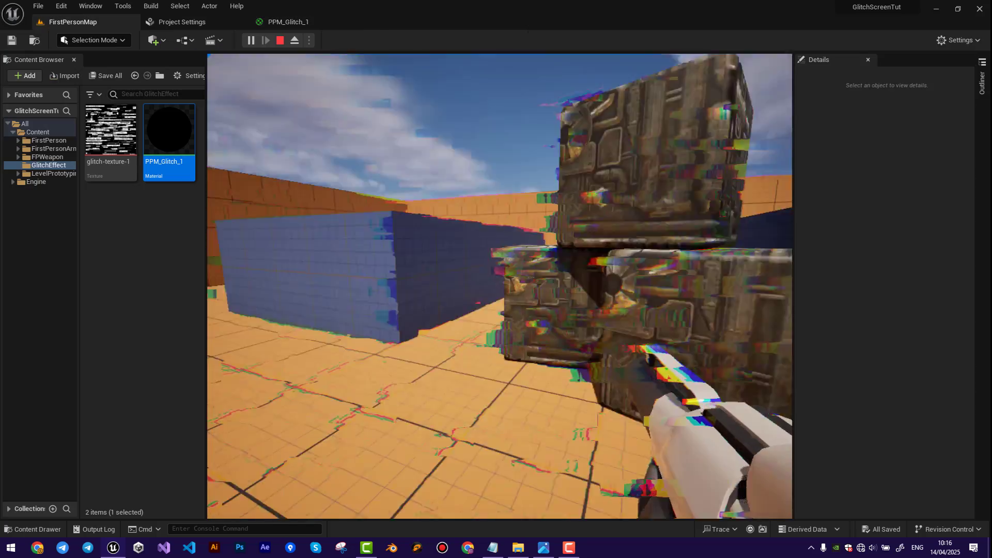
key("w")
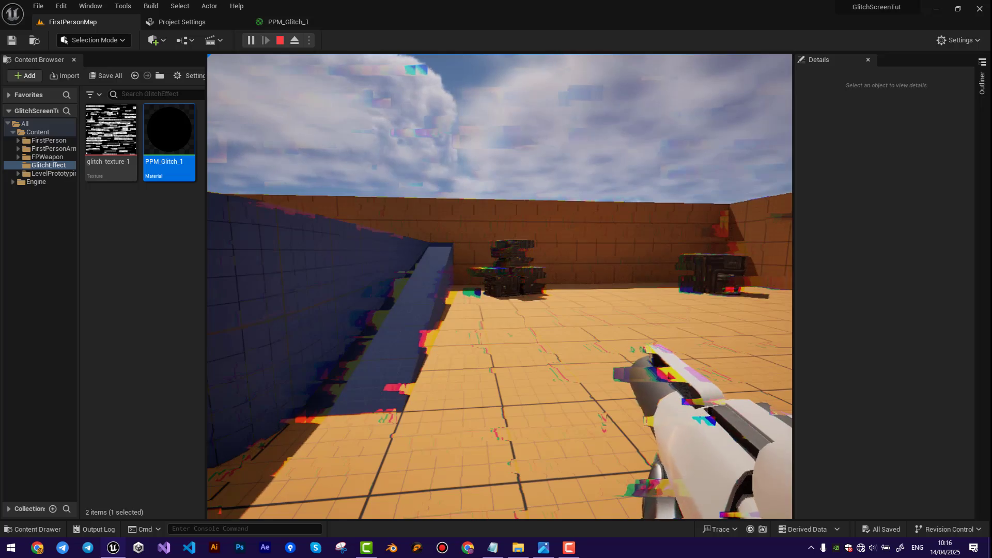
key("w")
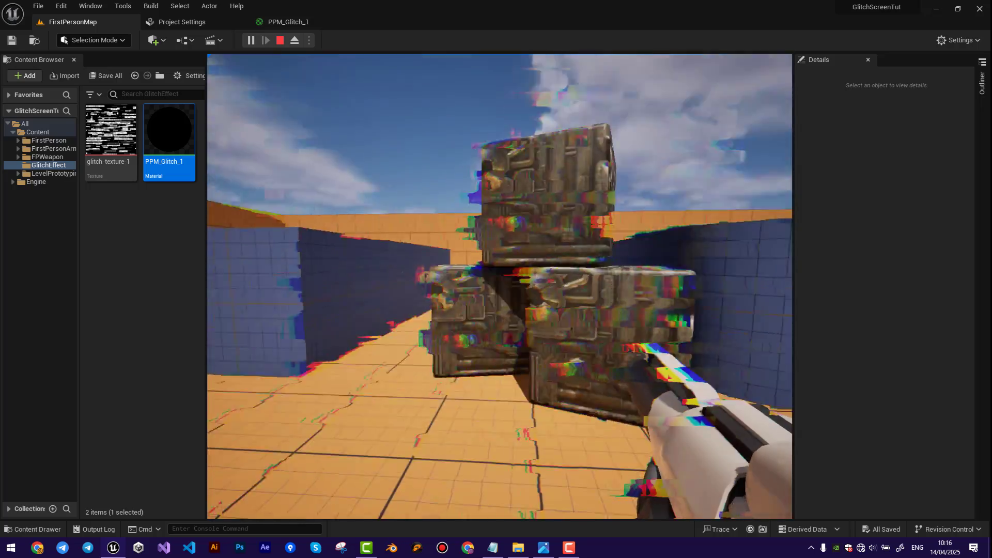
left_click(500, 286)
key("w")
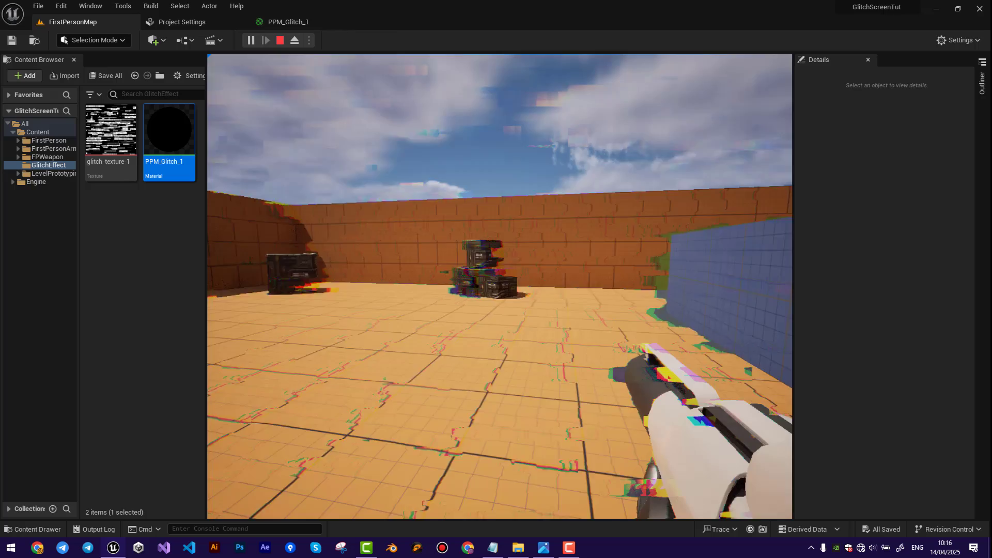
left_click(500, 287)
left_click(499, 286)
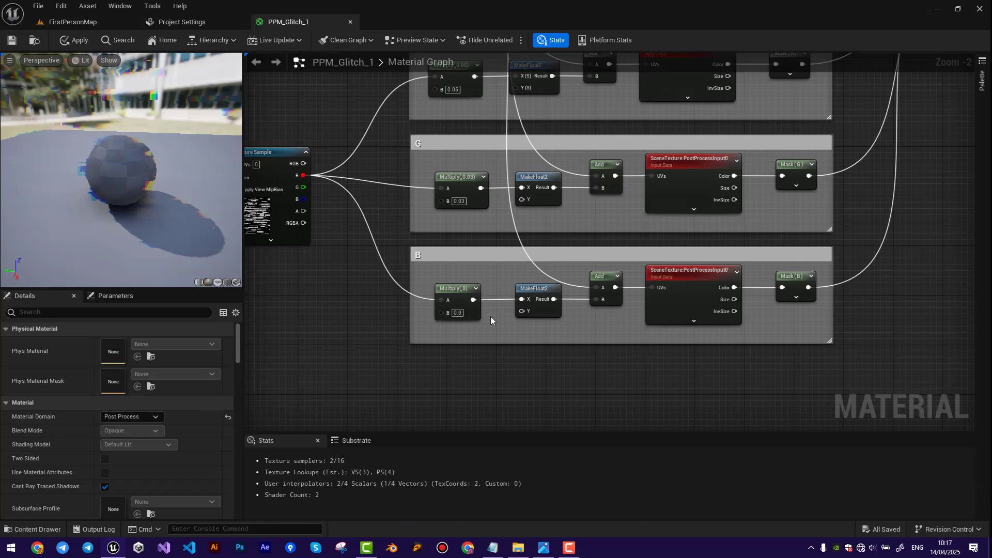
Reroute the B group's Multiply output to the Y input of its MakeFloat2 and set that Multiply's B to 0.03.
left_click_drag(473, 300, 522, 312)
type("0.03")
key("Return")
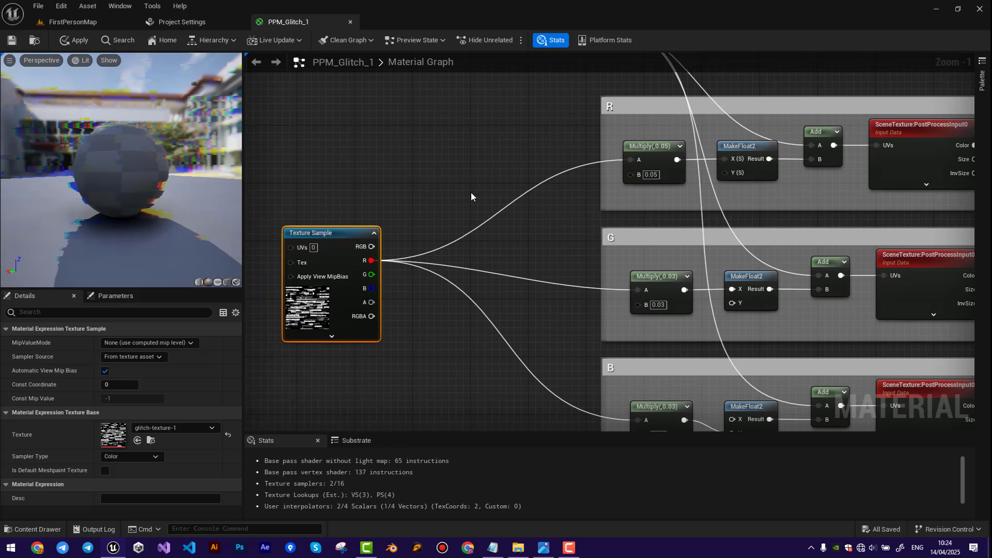
Add a Subtract node with B 0.5 above Texture Sample and feed its output into a new Multiply node with B 2.0.
right_click(422, 160)
type("sub")
left_click(463, 221)
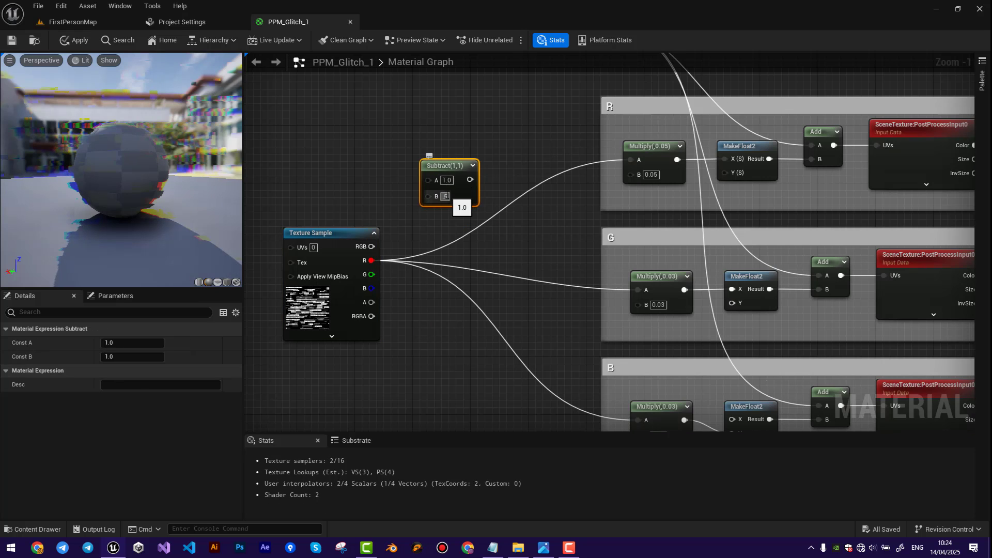
left_click_drag(454, 167, 488, 166)
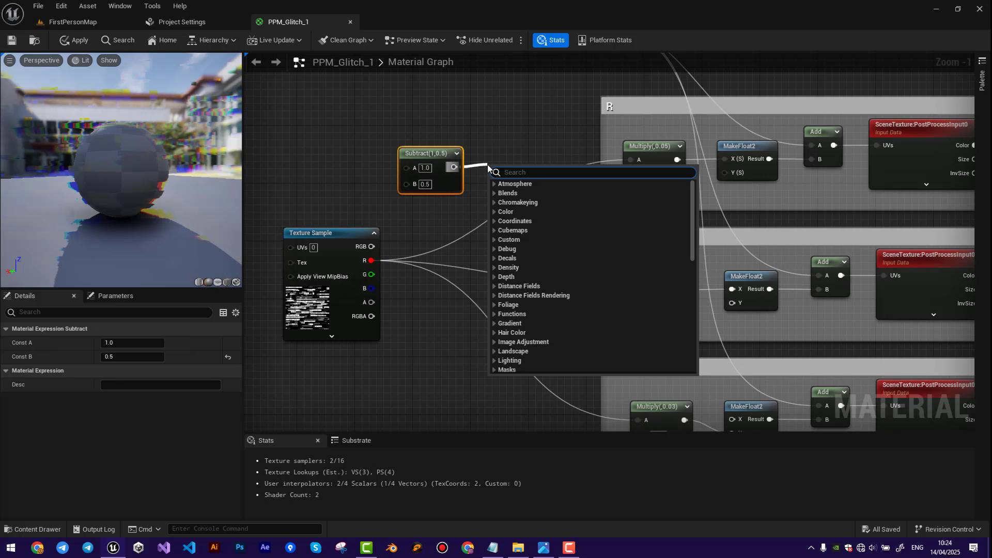
type("mult")
left_click(514, 249)
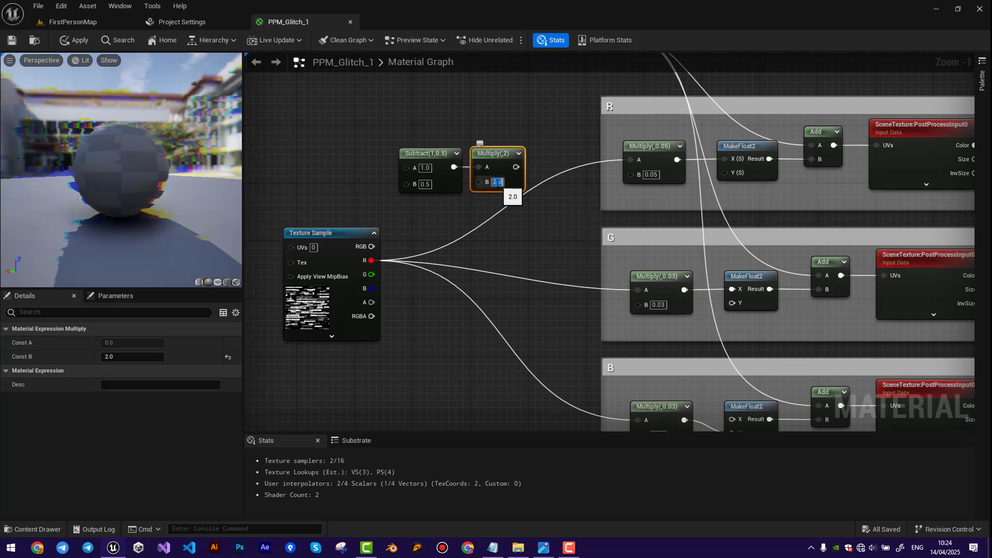
Move Texture Sample's R connections to Subtract's A input and connect the new Multiply's output to A of the three channel groups' Multiply nodes.
left_click(371, 260, "alt")
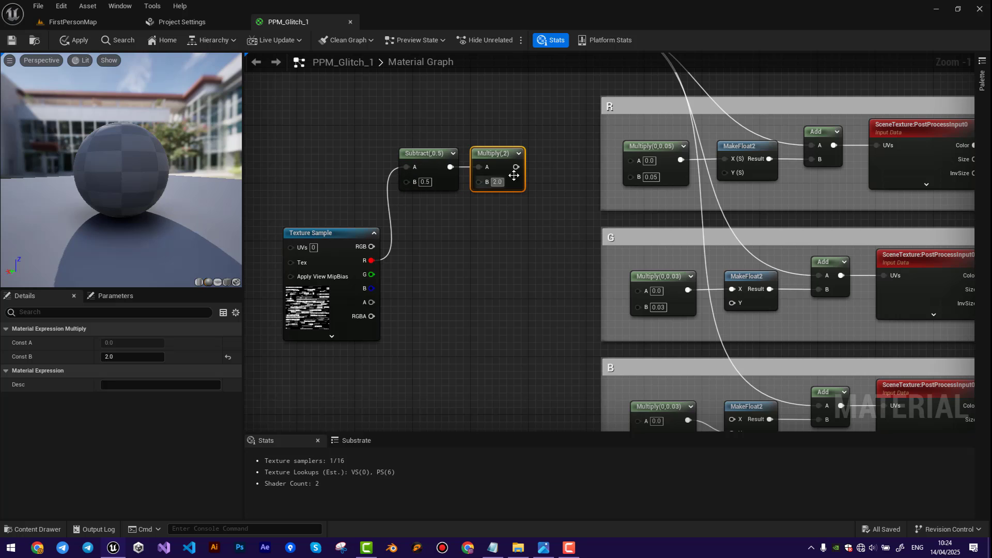
left_click_drag(632, 163, 633, 162)
left_click_drag(516, 167, 637, 291)
right_click_drag(639, 290, 608, 227)
left_click_drag(485, 105, 610, 358)
Line up the Subtract and Multiply nodes between Texture Sample and the channel groups, and play the level to check the glitch.
right_click_drag(455, 232, 468, 293)
left_click_drag(408, 121, 478, 166)
left_click_drag(475, 164, 493, 222)
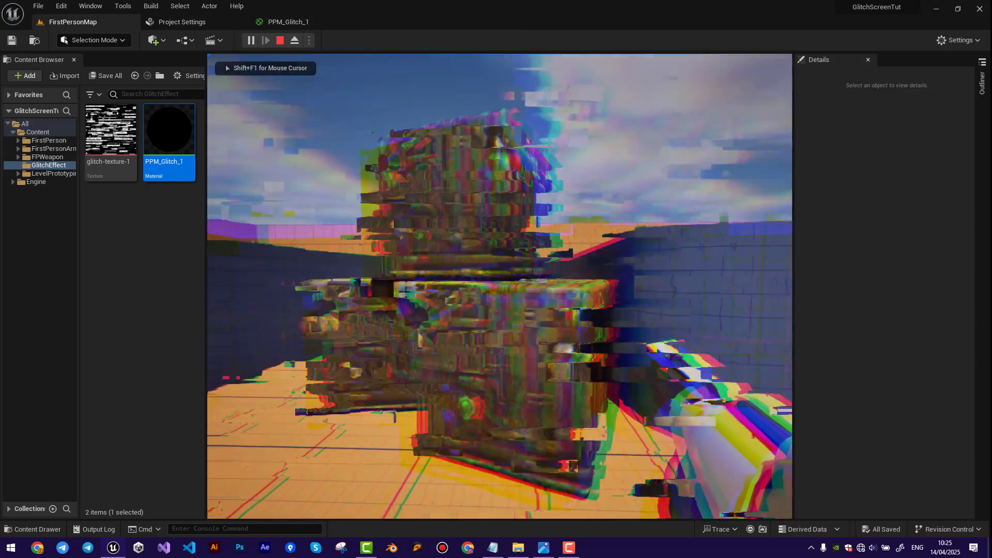
key("w")
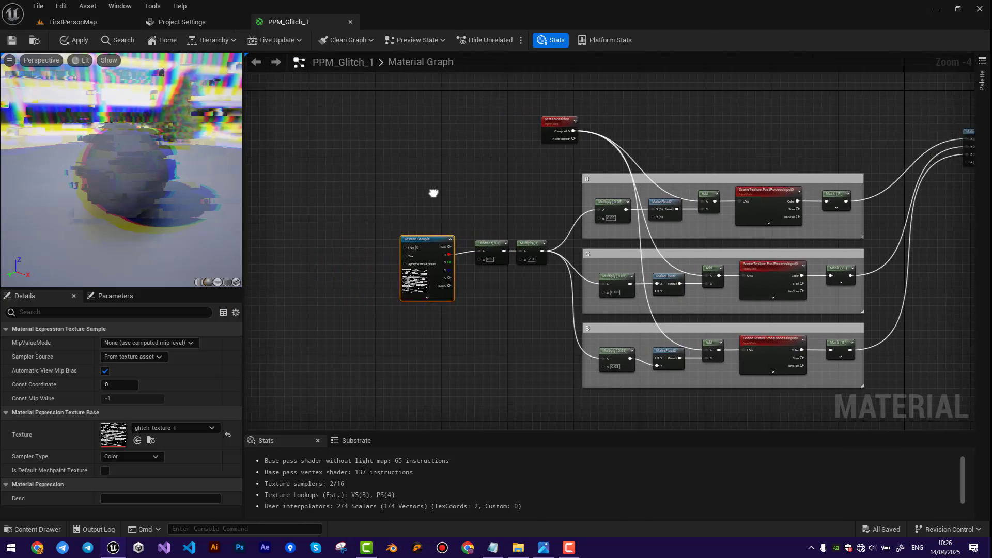
Add a TextureCoordinate node in the empty graph area before Texture Sample.
right_click_drag(433, 193, 551, 179)
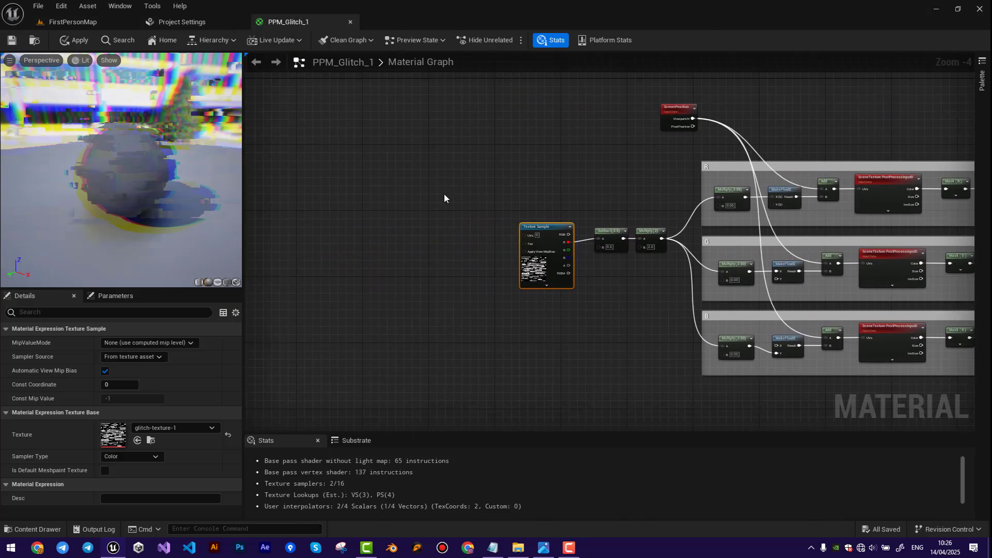
scroll(445, 193, "up", 1)
scroll(375, 256, "up", 2)
right_click_drag(374, 255, 467, 260)
scroll(467, 260, "up", 1)
right_click(438, 253)
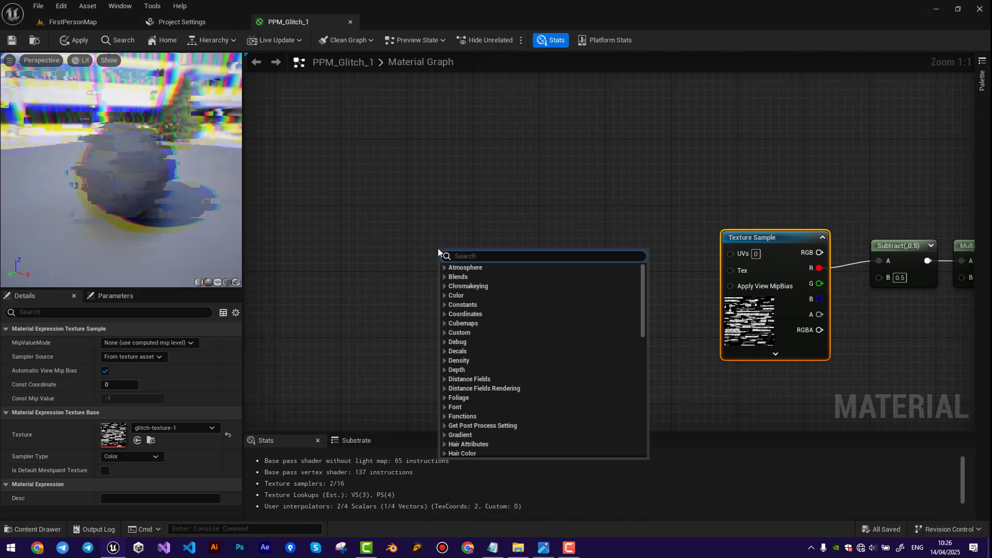
type("textureco")
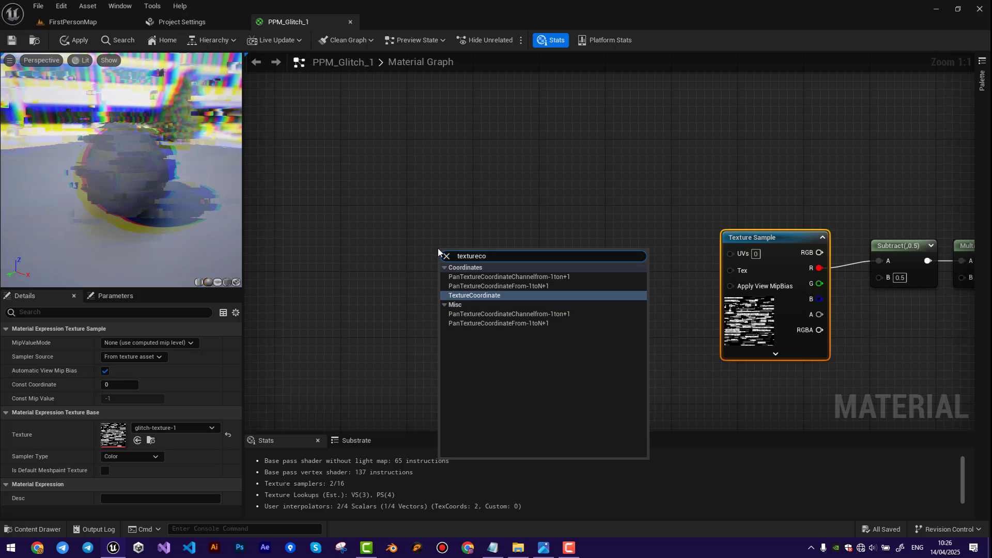
left_click(469, 295)
left_click_drag(478, 257, 397, 190)
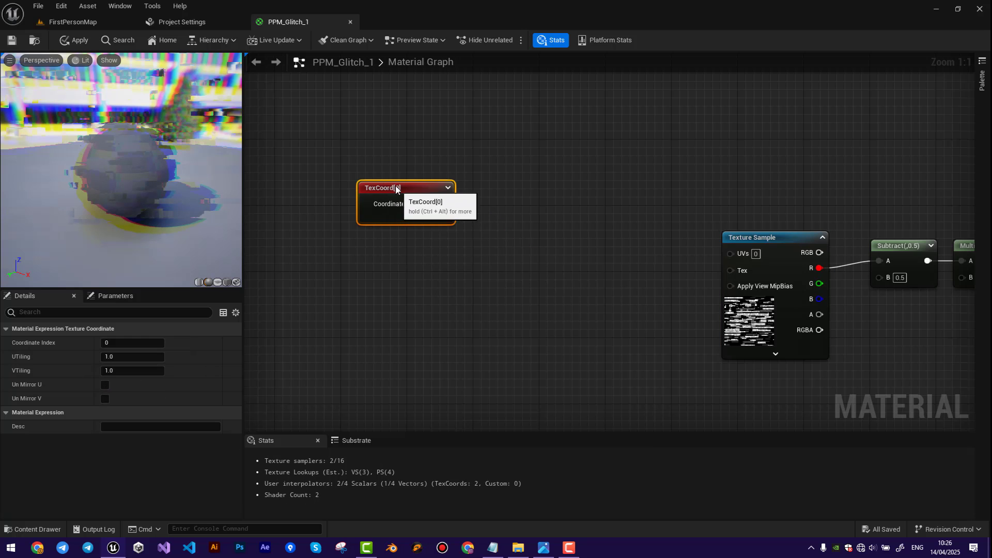
Feed TexCoord into input A of a new Add node with B 0.0 and connect its output to Texture Sample's UVs.
left_click_drag(524, 232, 524, 233)
type("add")
left_click(556, 283)
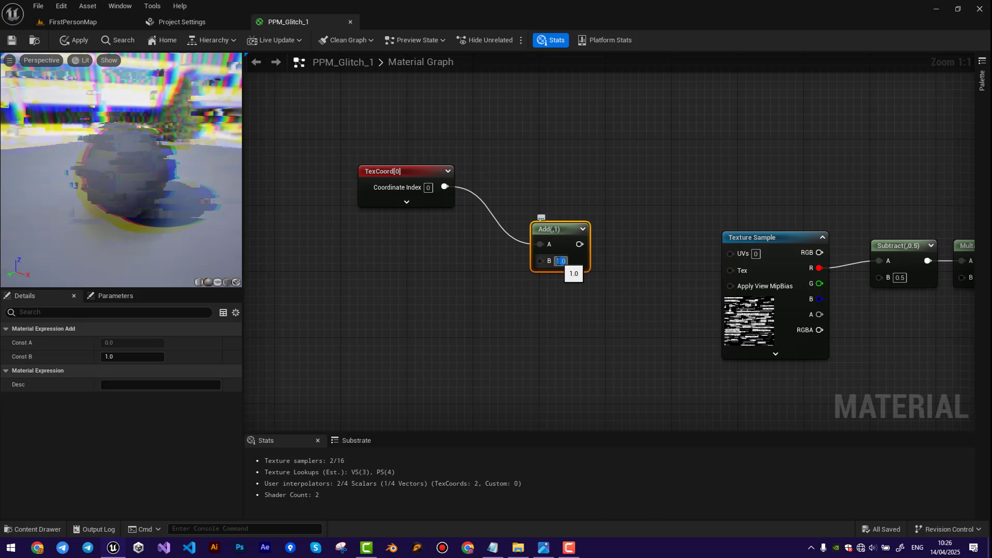
Add a Time node below TexCoord and connect it to input B of the Add node feeding Texture Sample.
right_click(451, 321)
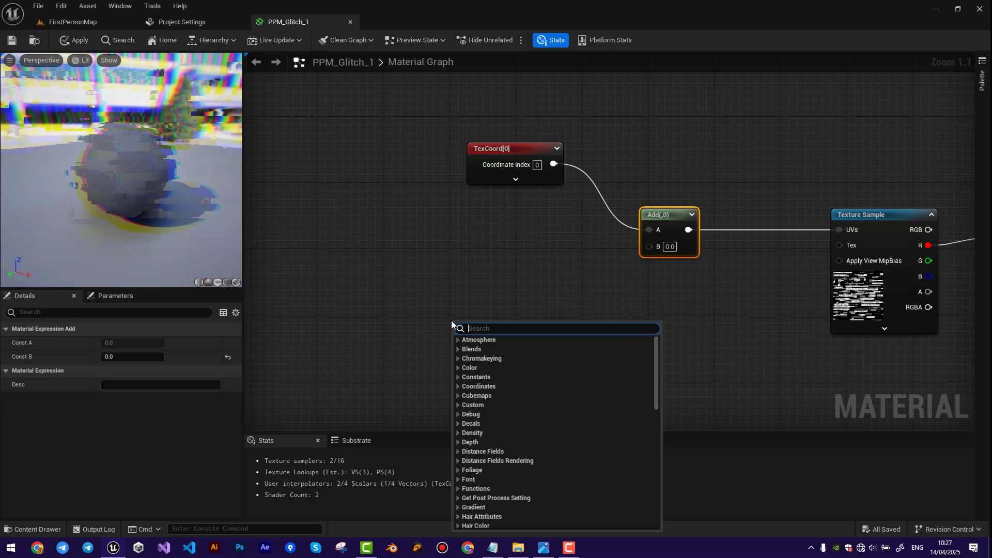
type("time")
left_click(501, 342)
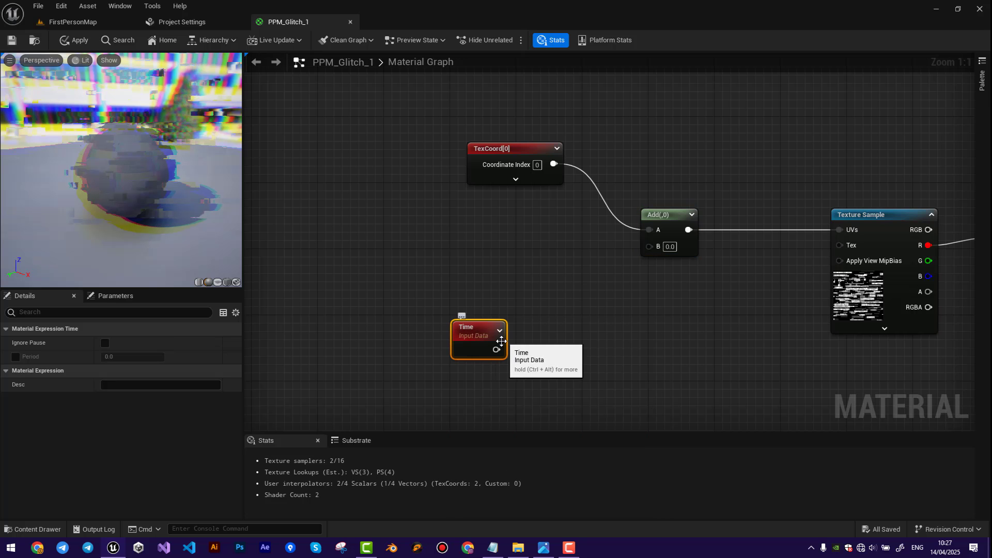
left_click_drag(655, 250, 652, 248)
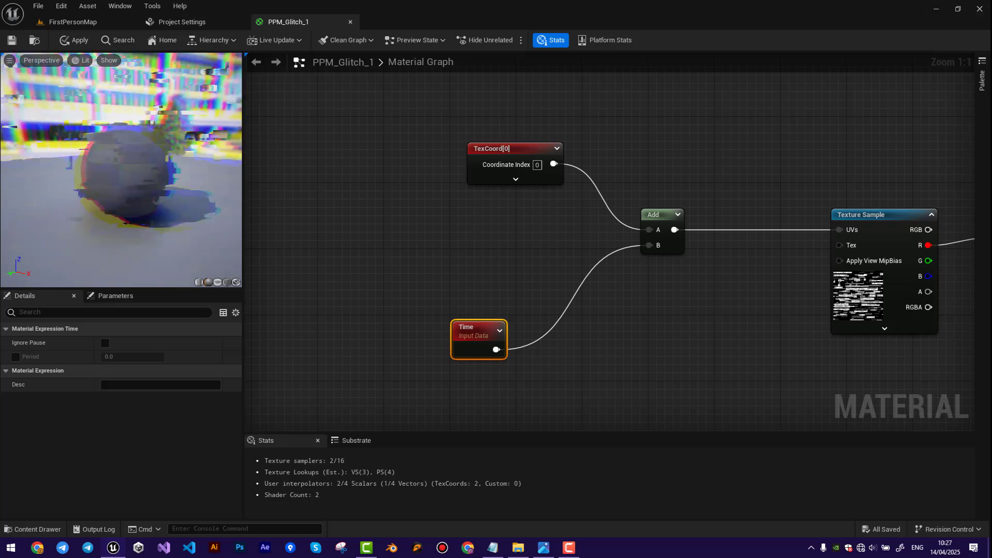
Insert a Round node between Time and the Add node's B input and check the stepped motion in the preview.
right_click_drag(505, 314, 461, 288)
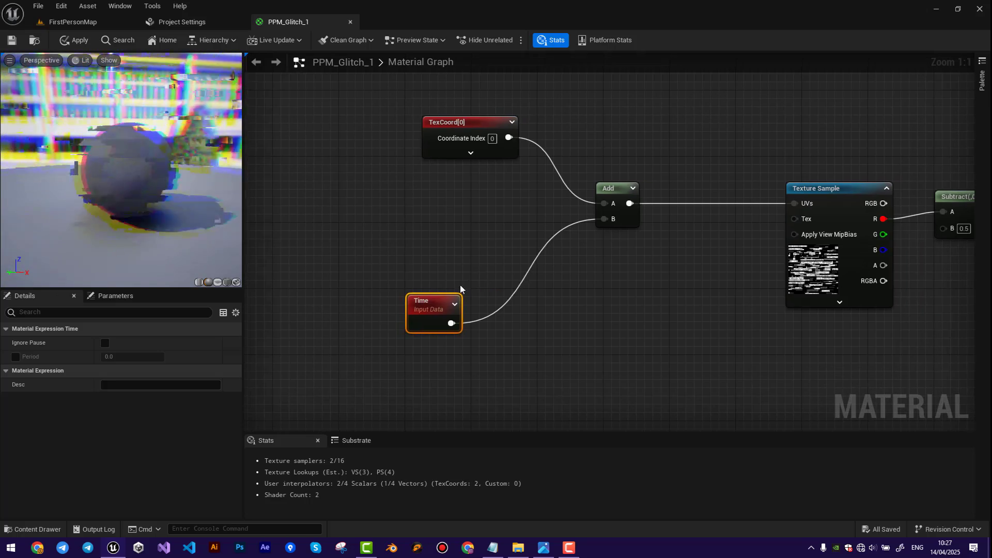
left_click_drag(430, 302, 604, 219)
type("round")
left_click(484, 348)
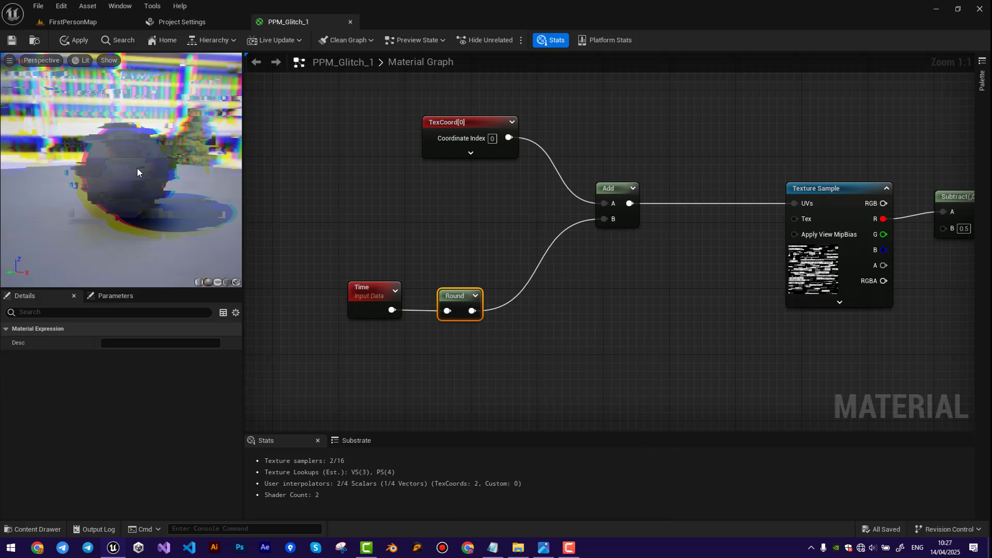
left_click_drag(137, 168, 189, 168)
Insert a Multiply node with B 0.02 between Round and the Add node's B input.
left_click_drag(457, 295, 504, 314)
type("mul")
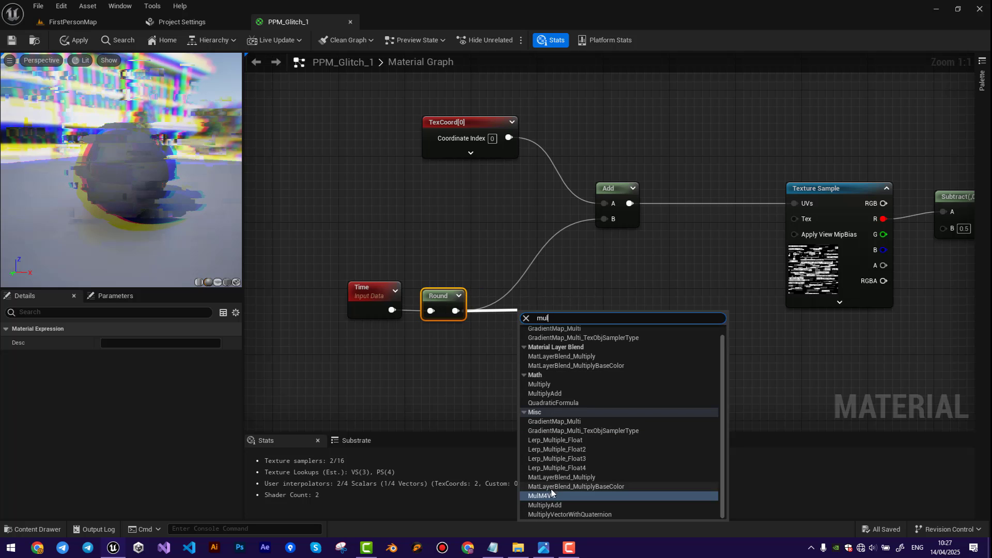
left_click(539, 385)
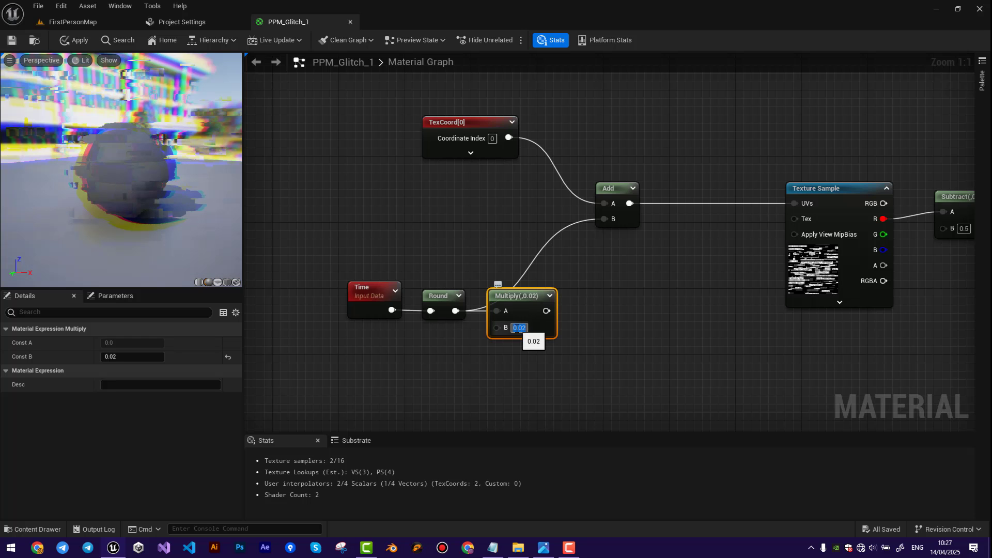
left_click_drag(594, 228, 603, 219)
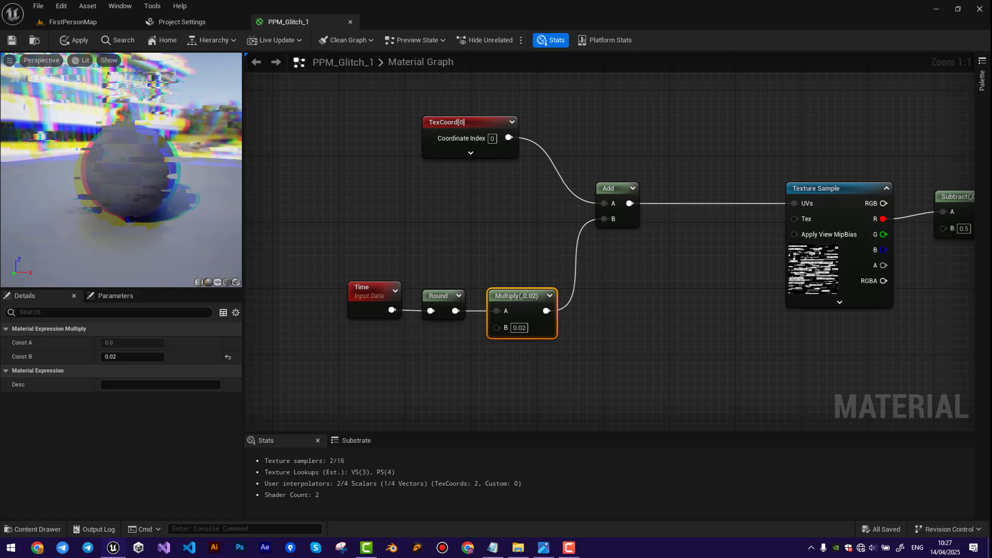
Set B of the Multiply node after Round to 0.1 and check the animation in the preview.
left_click(523, 328)
type(".01")
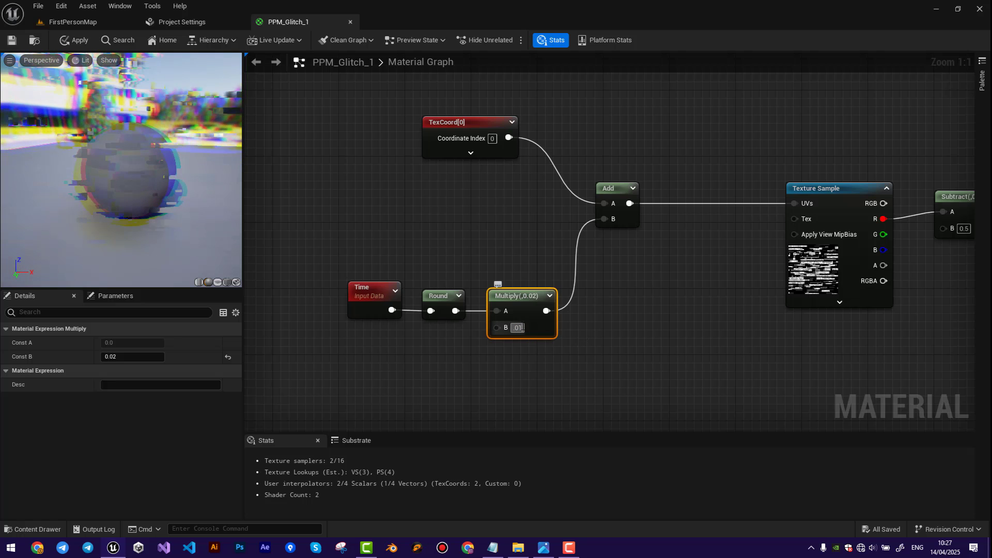
key("Return")
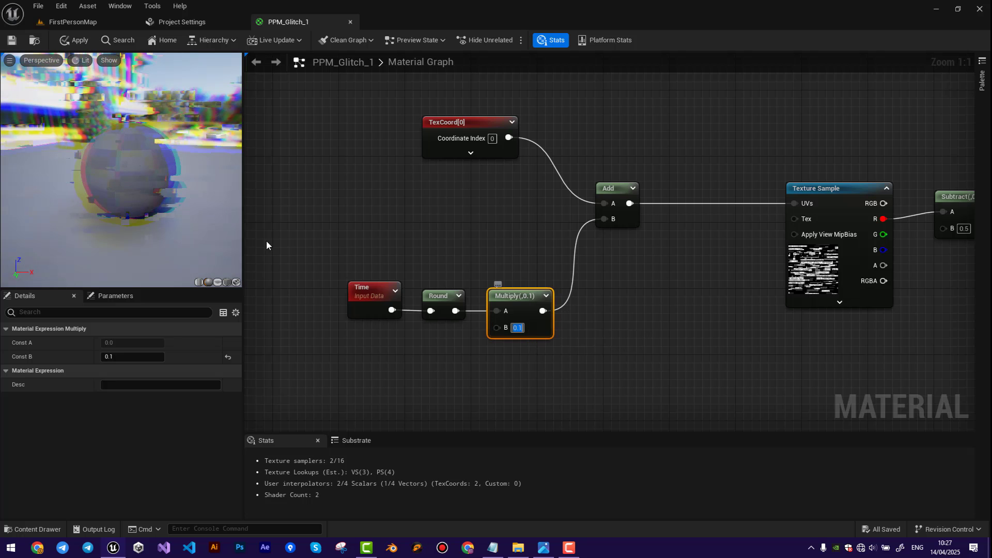
left_click_drag(147, 196, 171, 197)
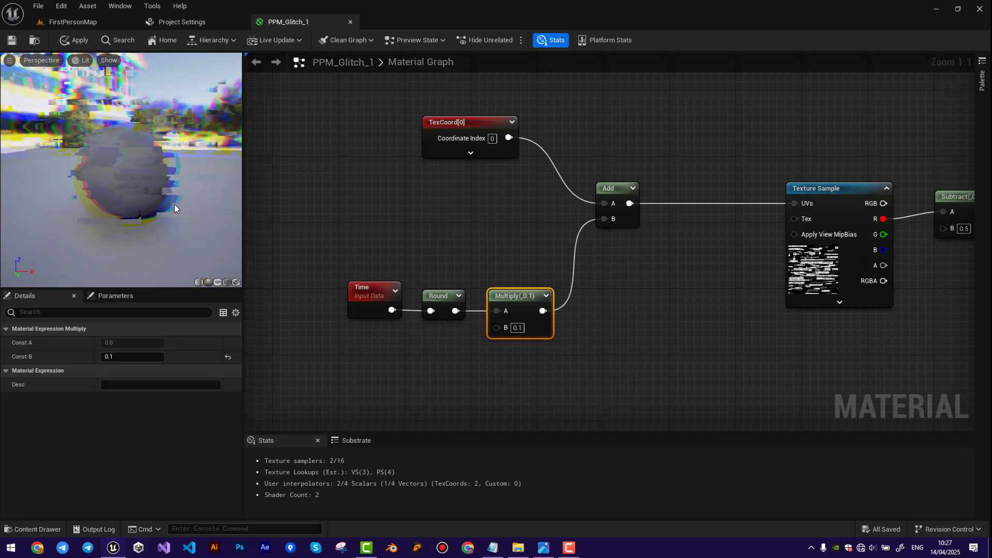
Move Time away from Round and insert a Multiply node with B 2.0 between them.
right_click_drag(324, 225, 447, 232)
left_click_drag(497, 308, 401, 307)
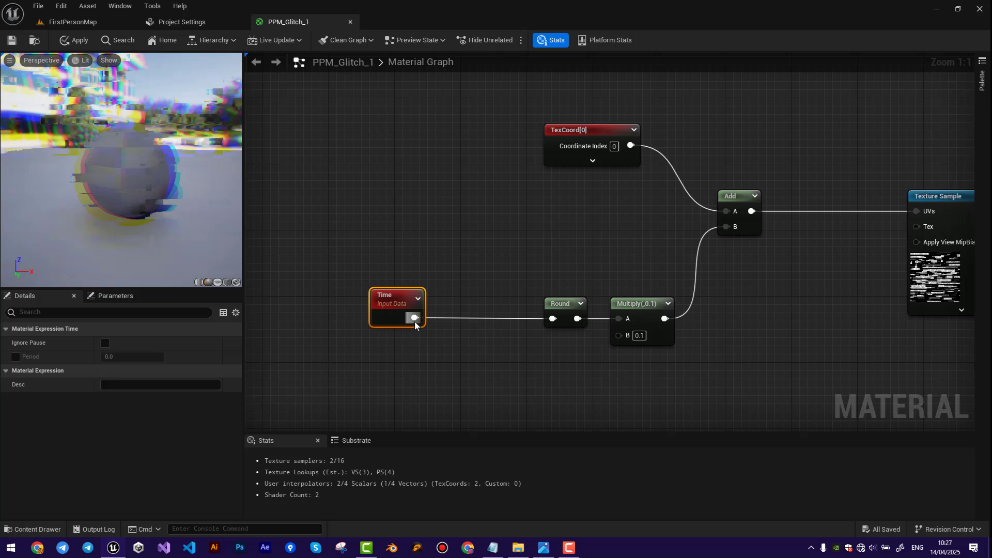
left_click_drag(471, 326, 470, 326)
type("multiply")
left_click(509, 348)
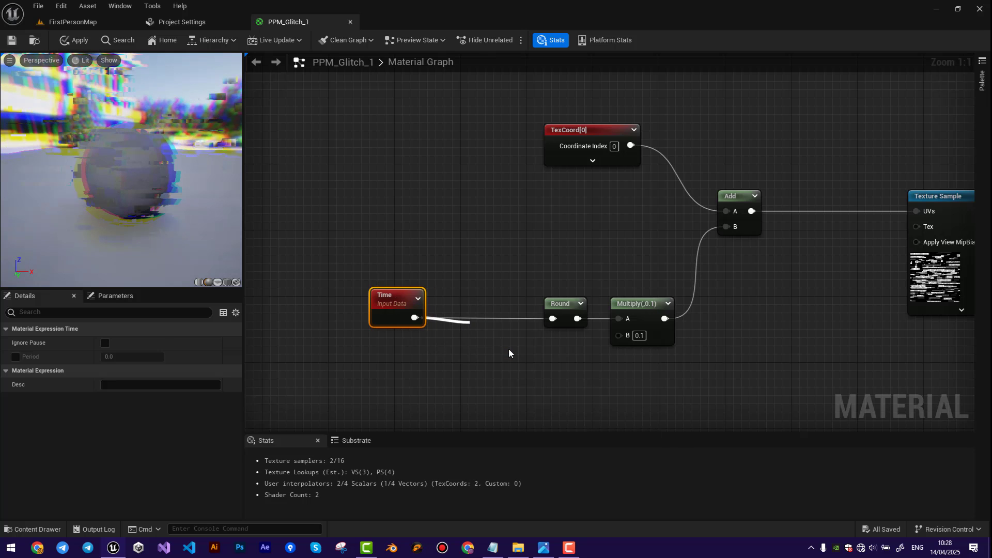
left_click(502, 361)
type("2")
key("Return")
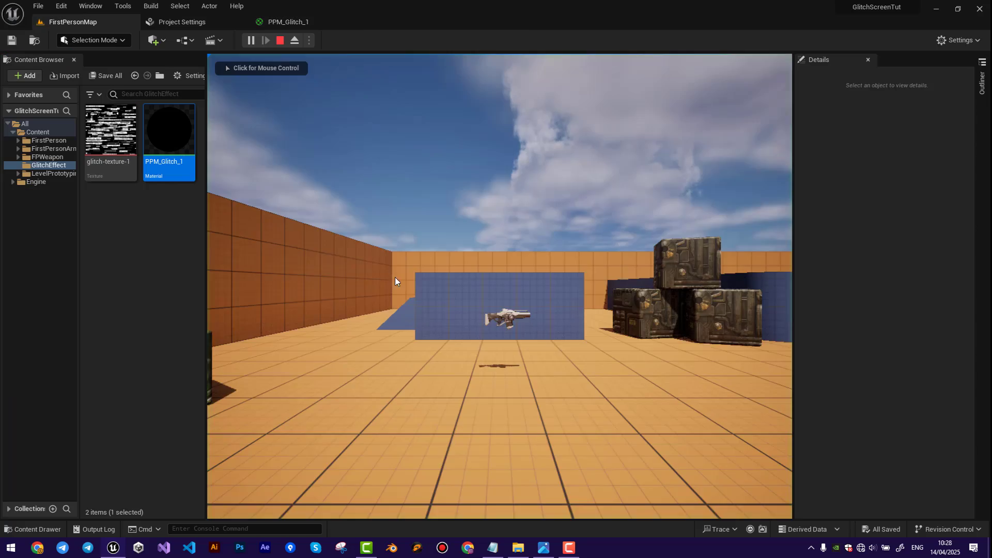
Play the level and walk around the crates and walls to examine the animated glitch effect.
key("w")
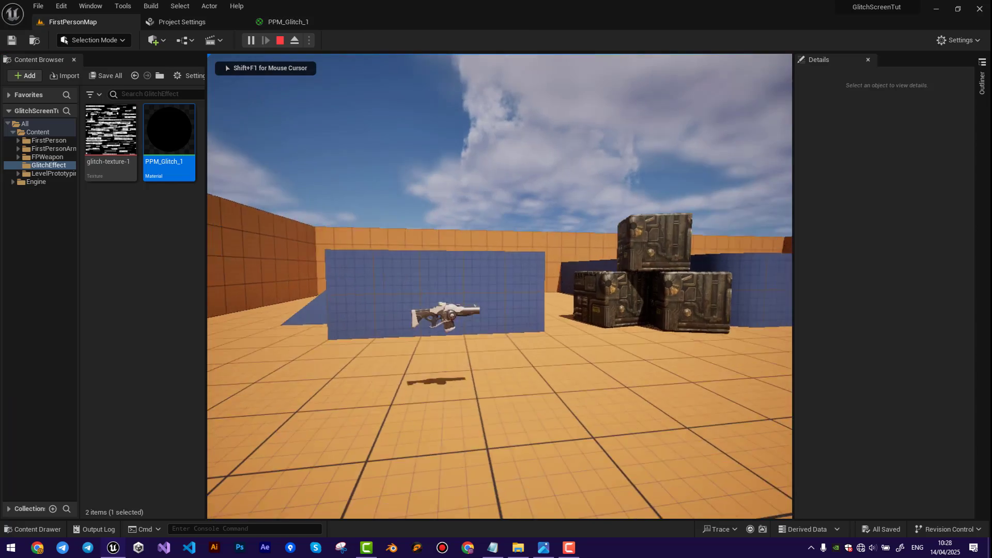
key("w")
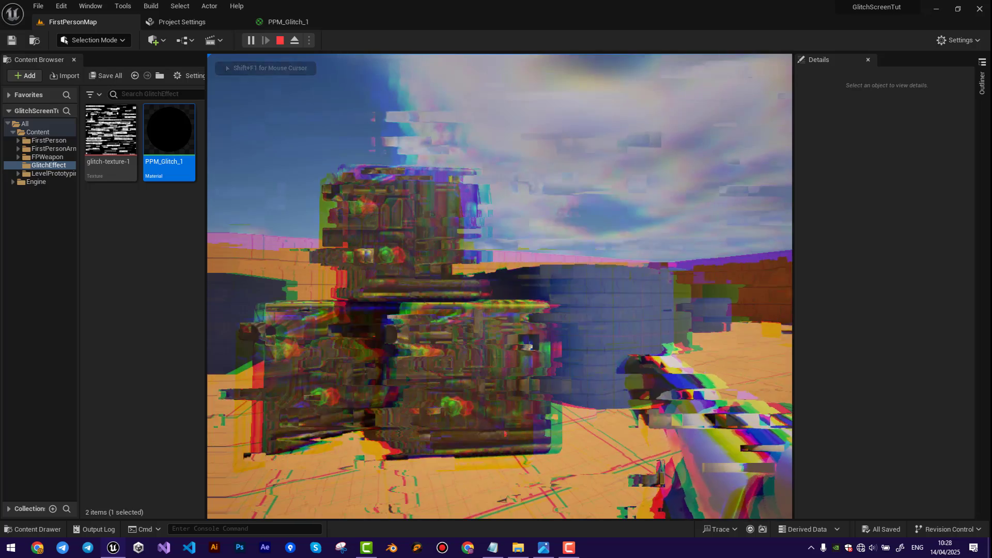
key("w")
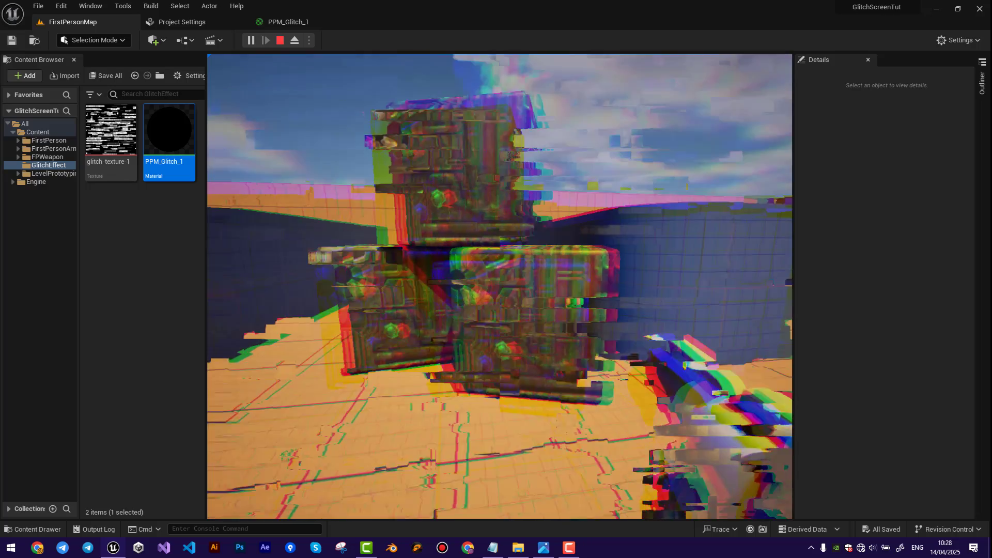
key("w")
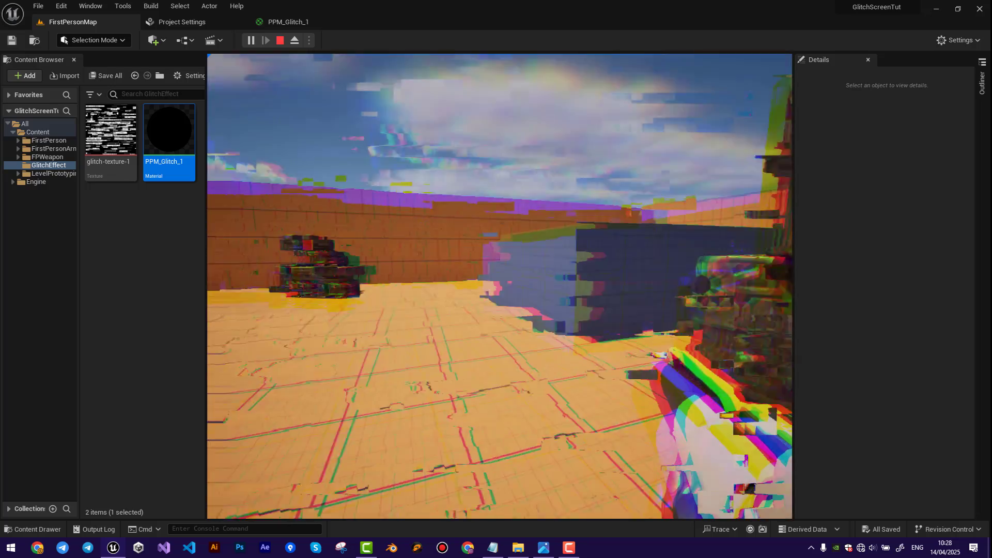
key("w")
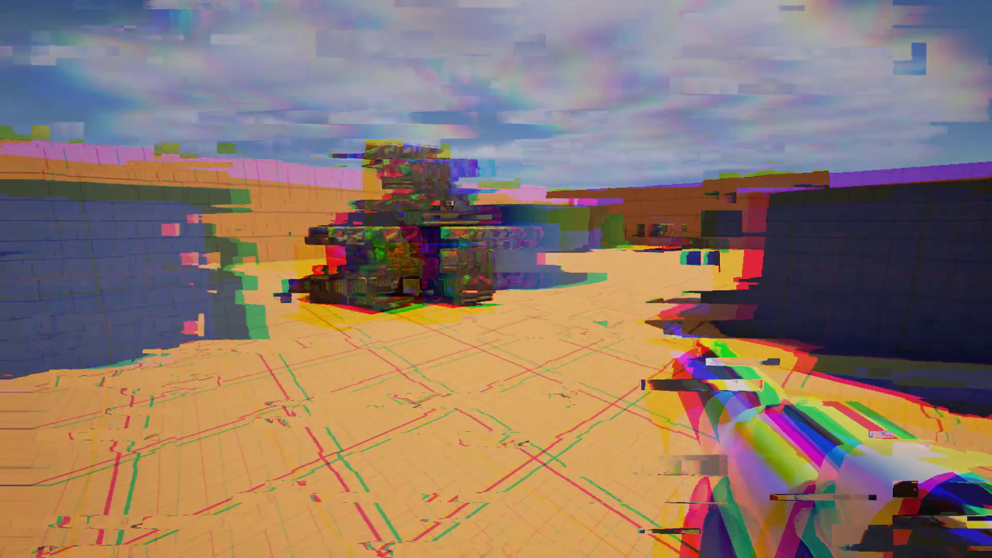
key("w")
key("w")
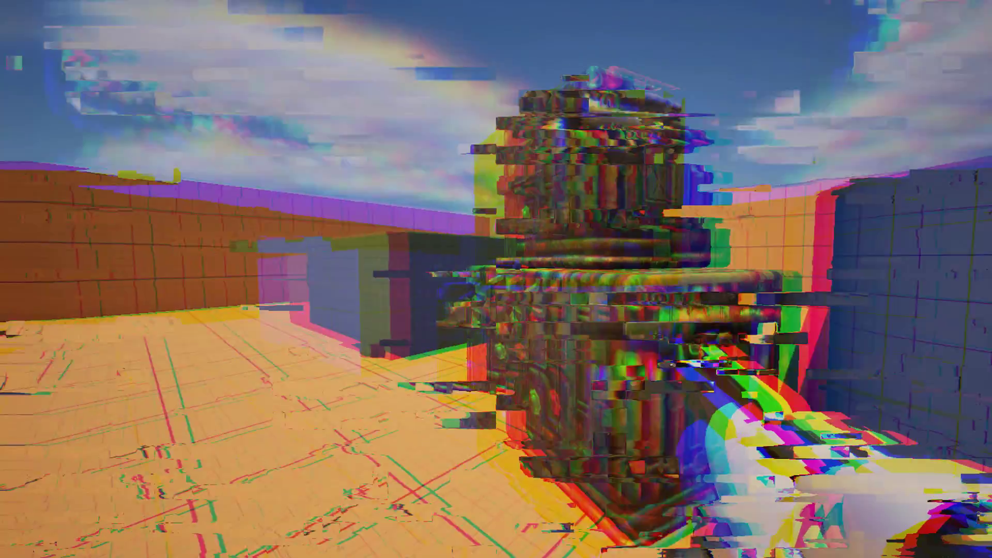